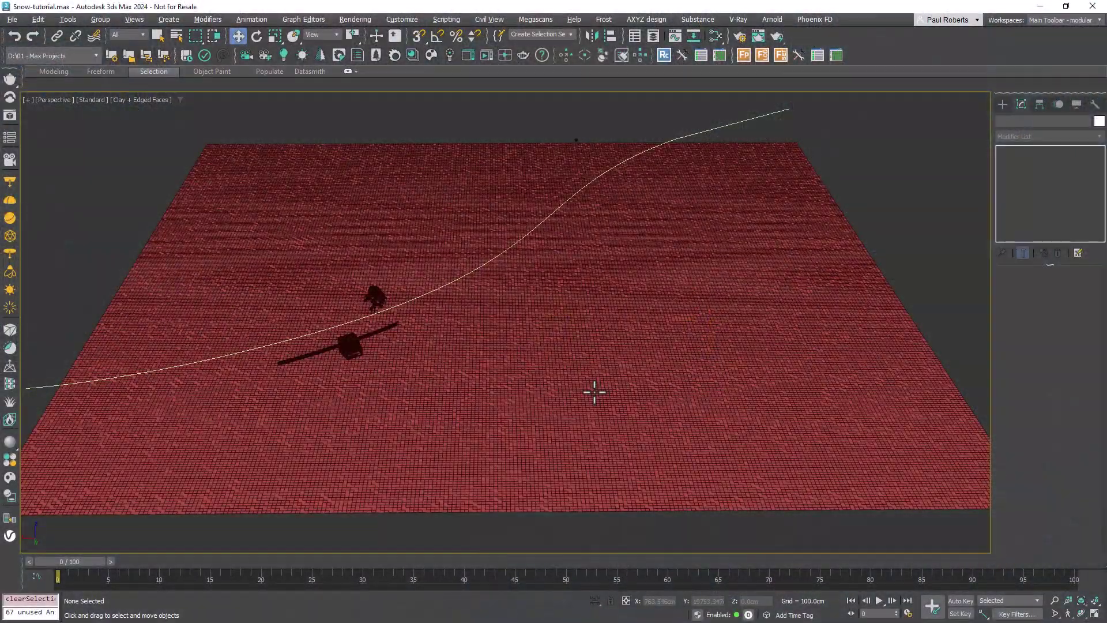
# - Select the snow plane, then select the curving river spline Line001 crossing it
pyautogui.click(595, 415)
pyautogui.keyDown('alt'); pyautogui.moveTo(594, 415); pyautogui.dragTo(613, 405, button='middle'); pyautogui.keyUp('alt')
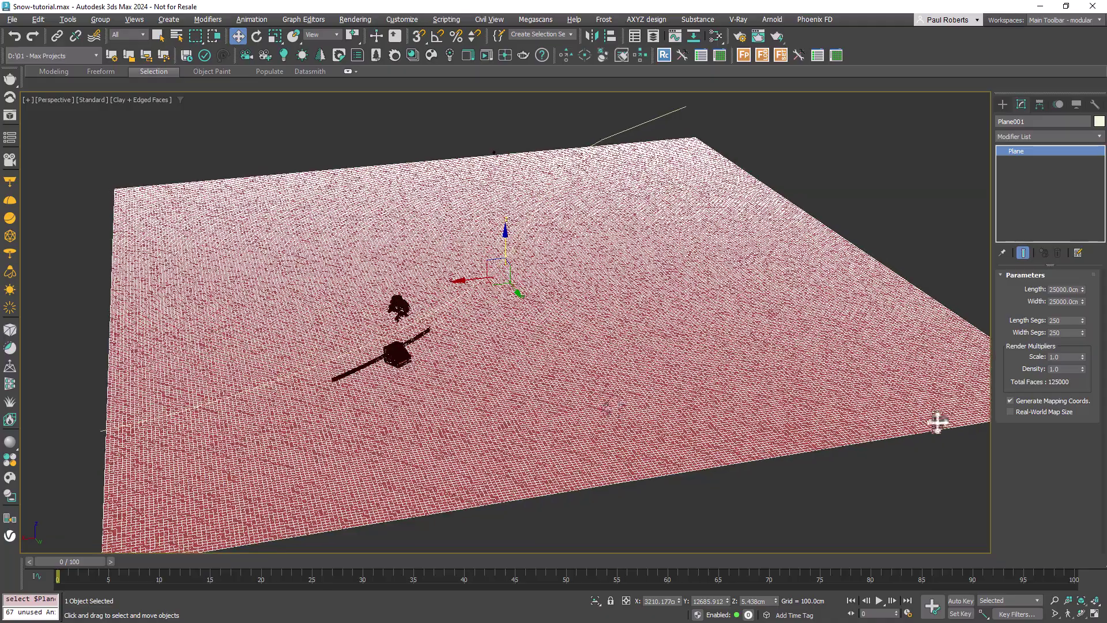
pyautogui.click(631, 128)
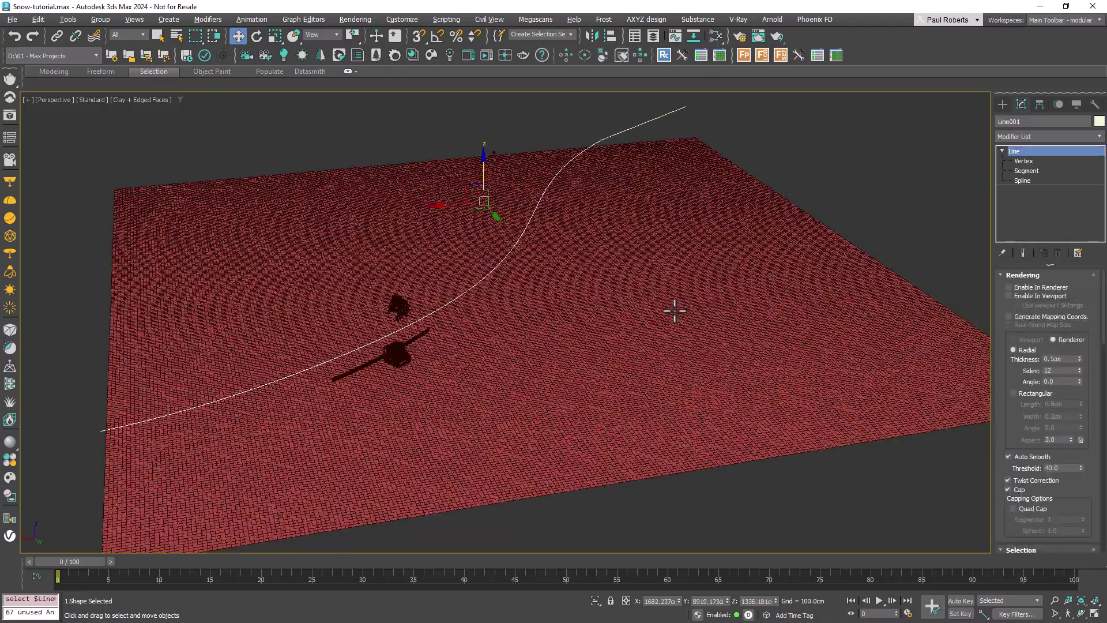
pyautogui.moveTo(675, 309); pyautogui.dragTo(695, 314, button='middle')
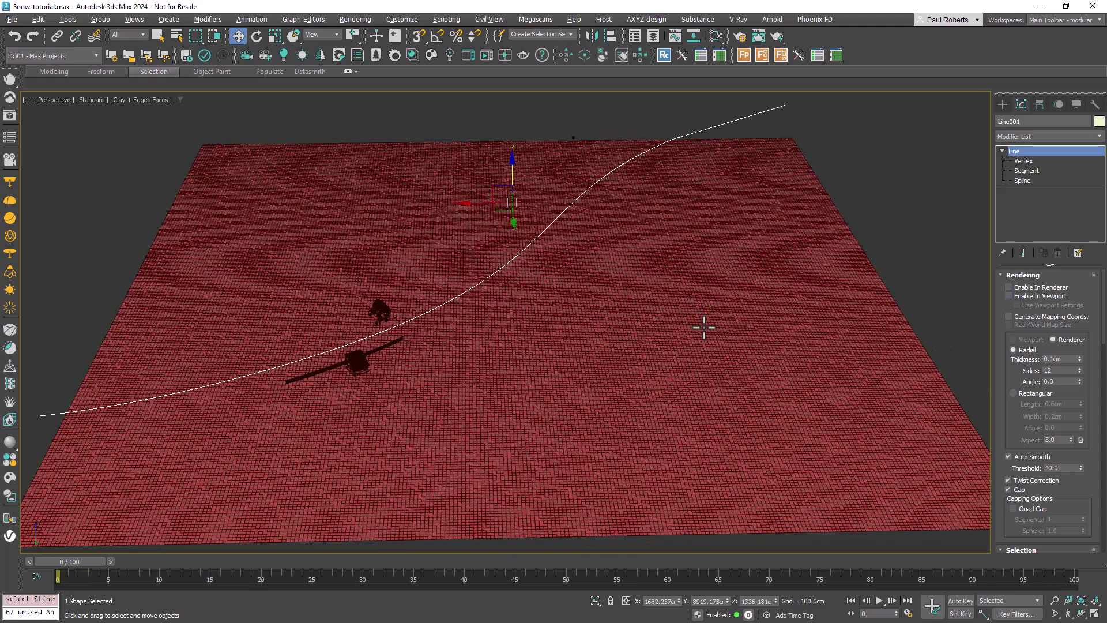
# - Clone the river line as Line002 and add Extrude (-5000 cm) and Shell (20 cm) modifiers
pyautogui.hotkey('ctrl', 'v')
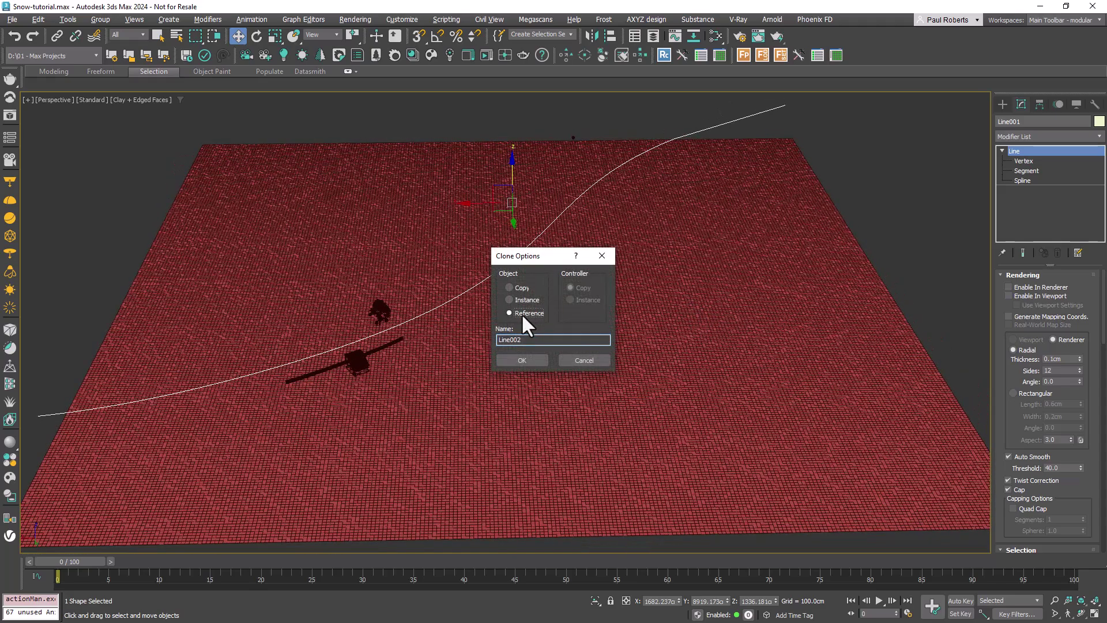
pyautogui.click(526, 358)
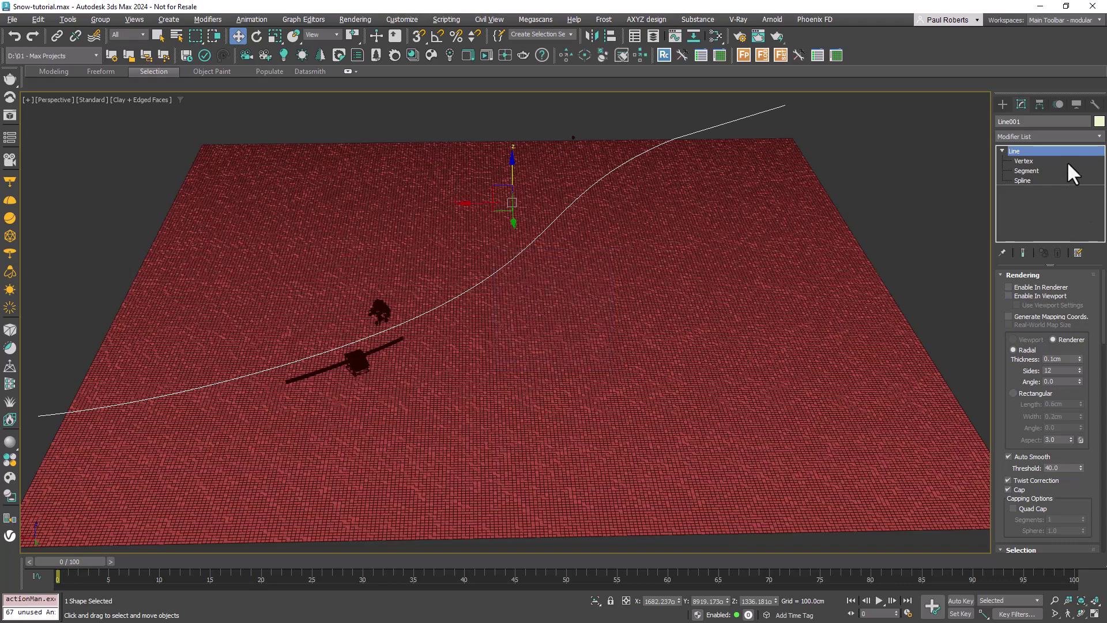
pyautogui.click(1058, 136)
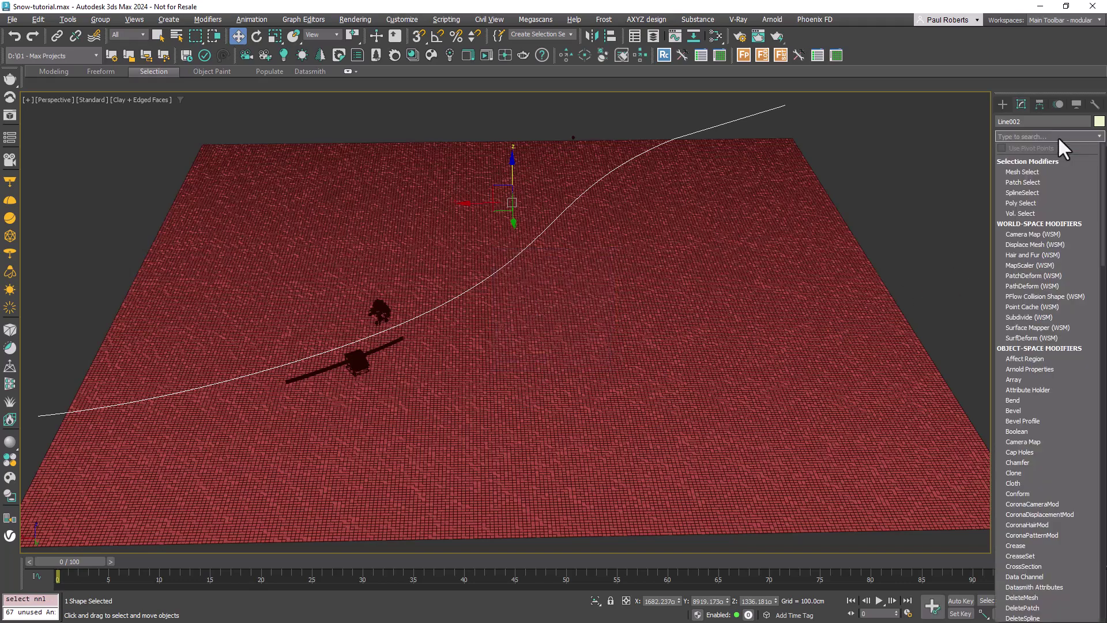
pyautogui.write('extrude')
pyautogui.press('Return')
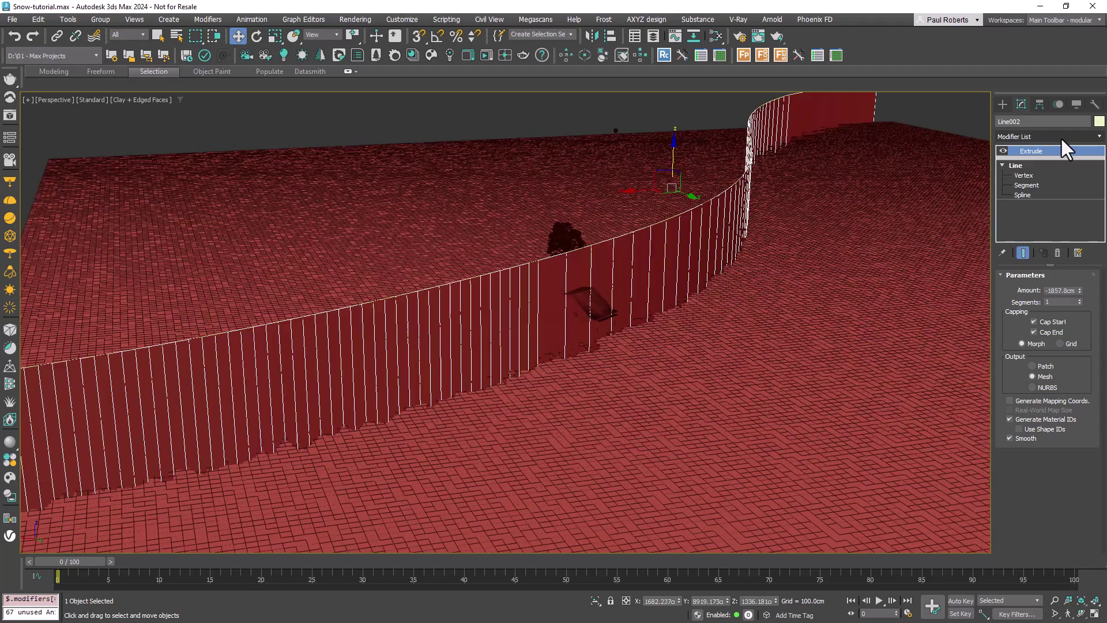
pyautogui.click(1061, 138)
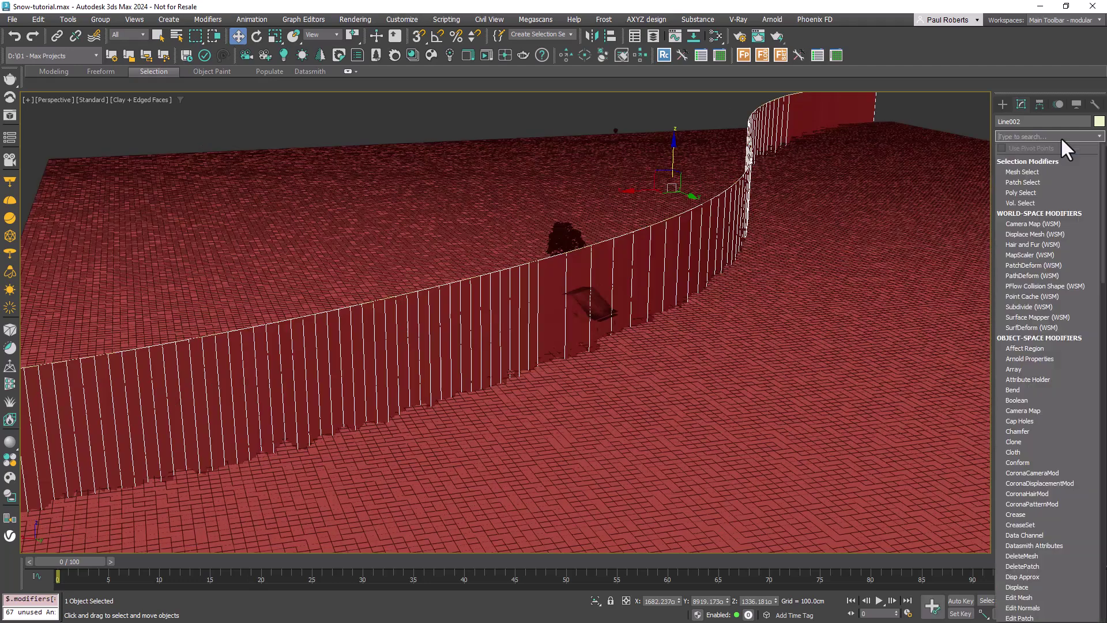
pyautogui.write('she')
pyautogui.press('Return')
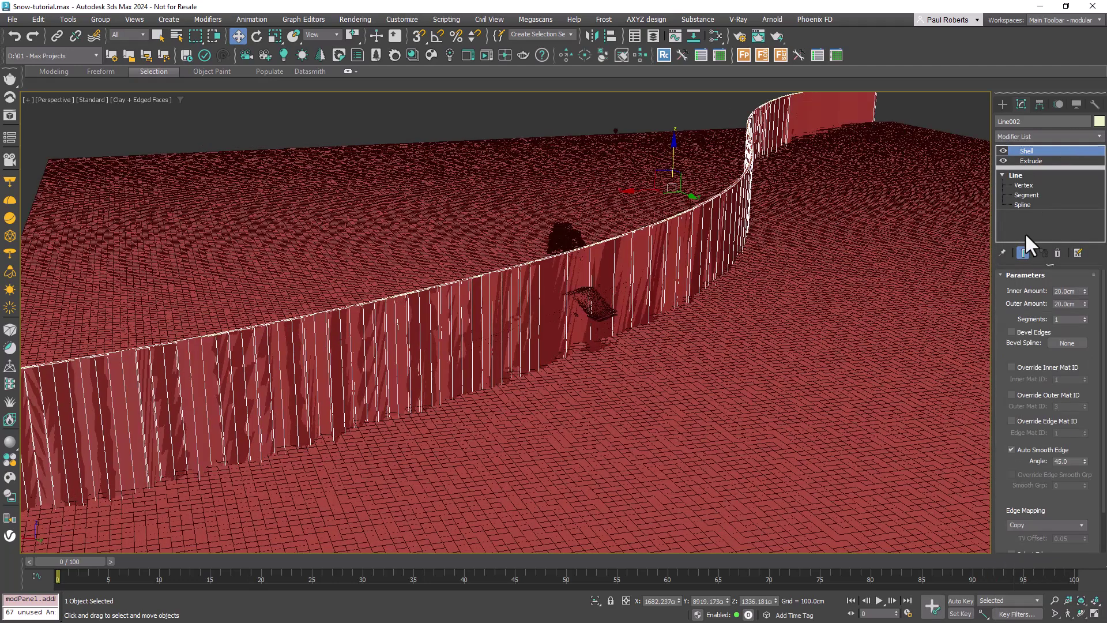
# - In Line002's Object Properties, turn off Renderable and display it as a box
pyautogui.rightClick(704, 236)
pyautogui.click(738, 349)
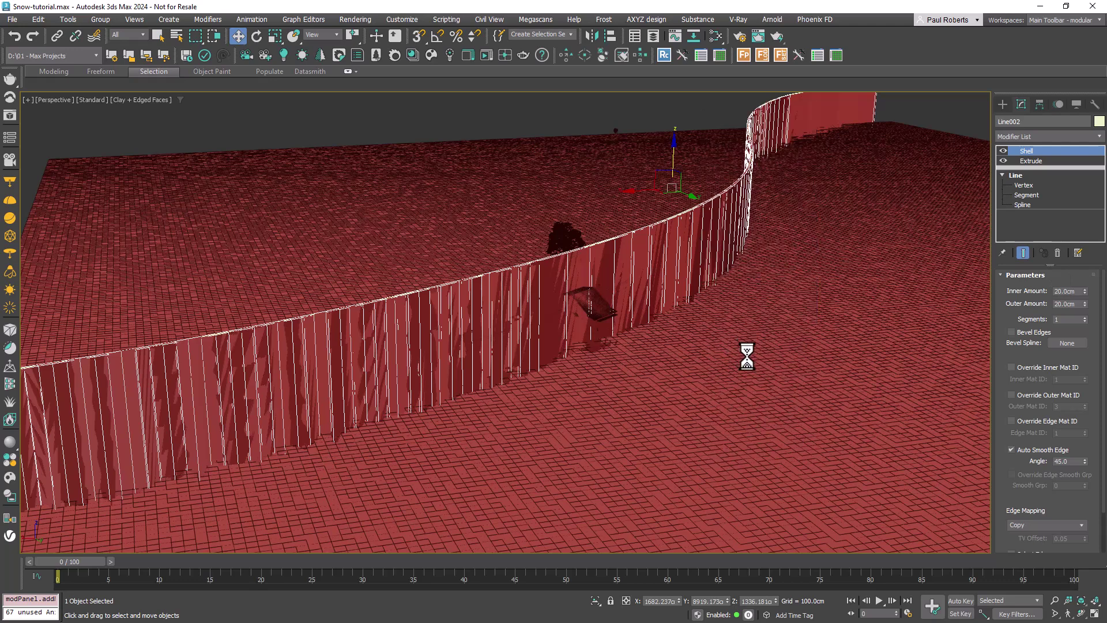
pyautogui.click(590, 296)
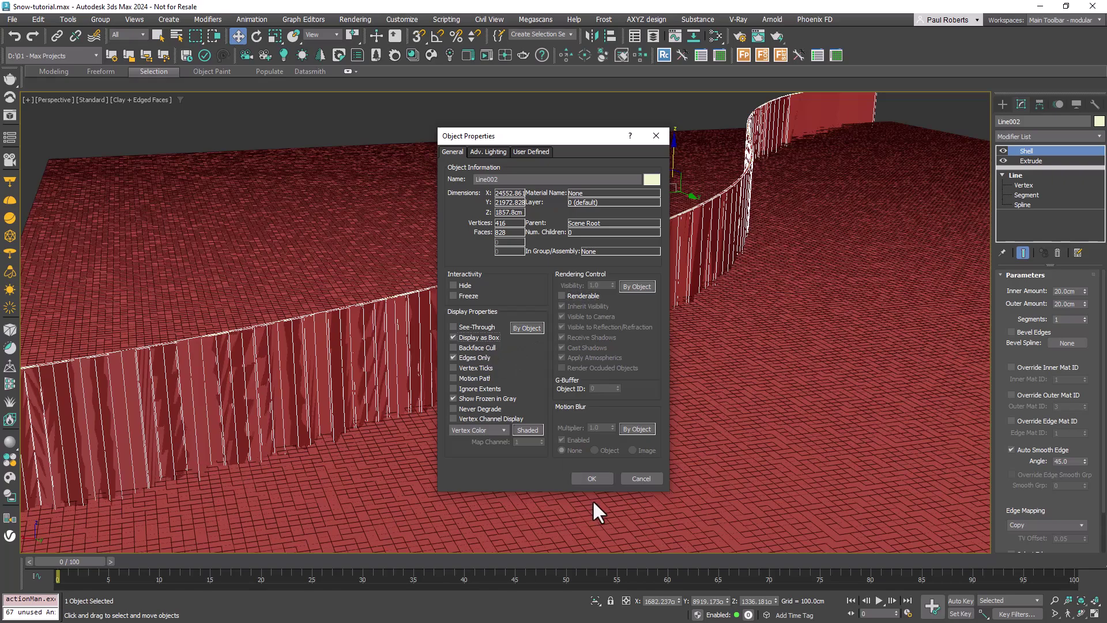
pyautogui.click(593, 476)
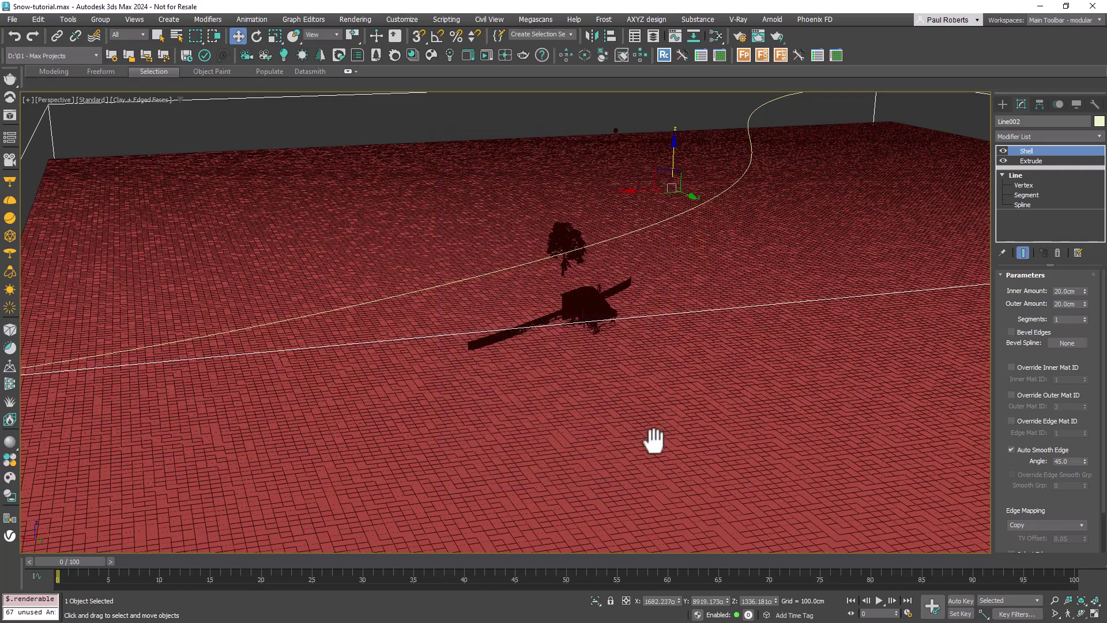
# - Add Vol. Select to Plane001 at Vertex level, using Line002 as the mesh volume
pyautogui.scroll(-2, 666, 440)
pyautogui.moveTo(652, 440); pyautogui.dragTo(697, 444, button='middle')
pyautogui.click(703, 448)
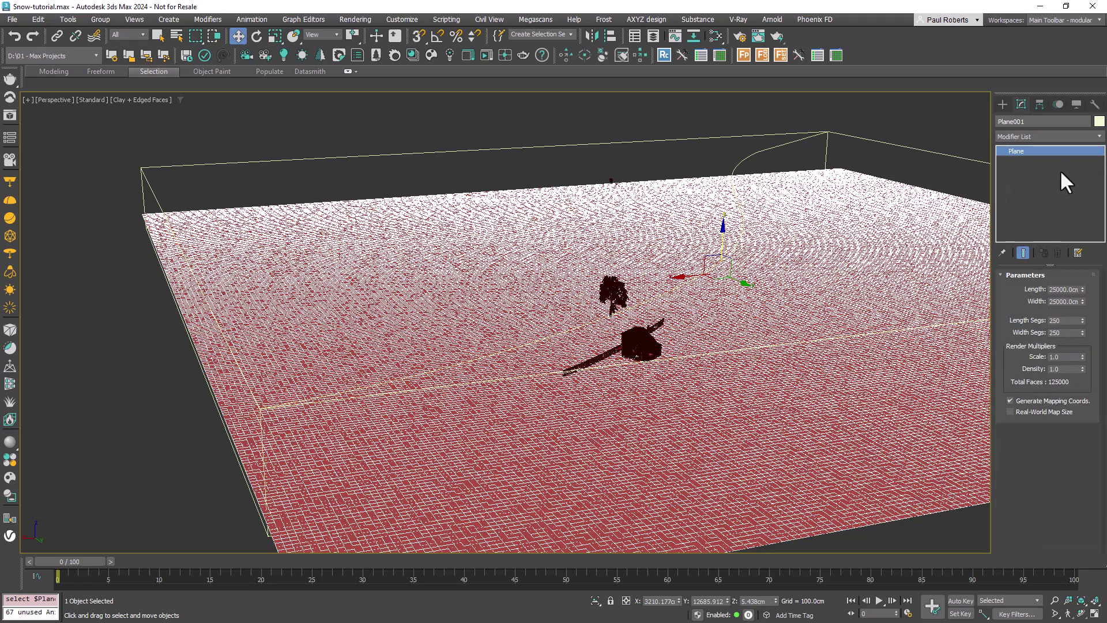
pyautogui.click(1057, 137)
pyautogui.write('vol')
pyautogui.press('Return')
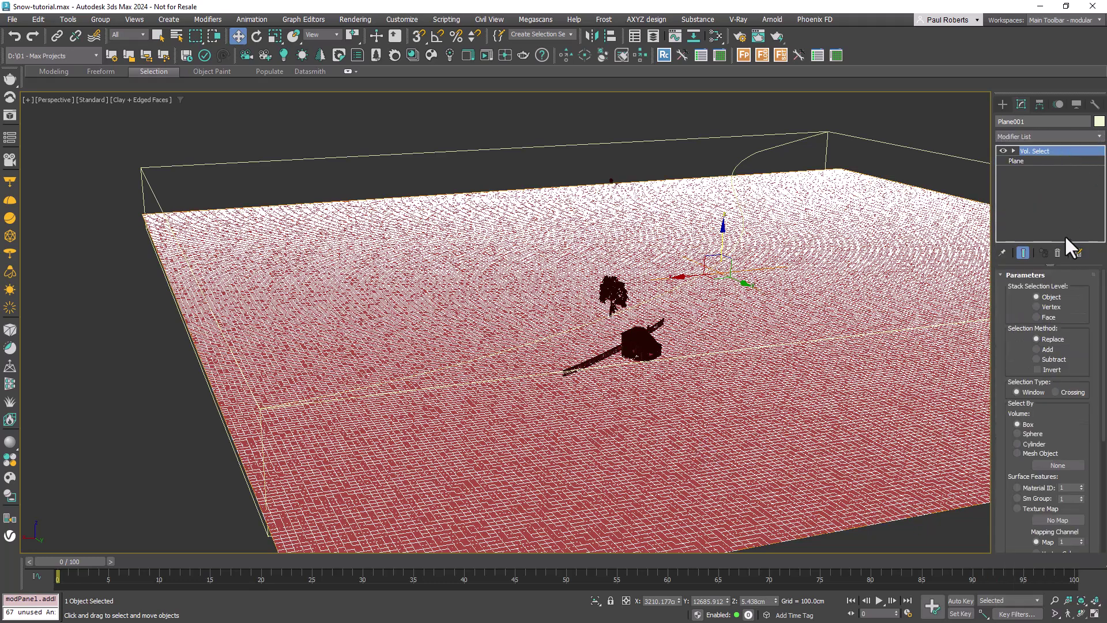
pyautogui.click(1050, 306)
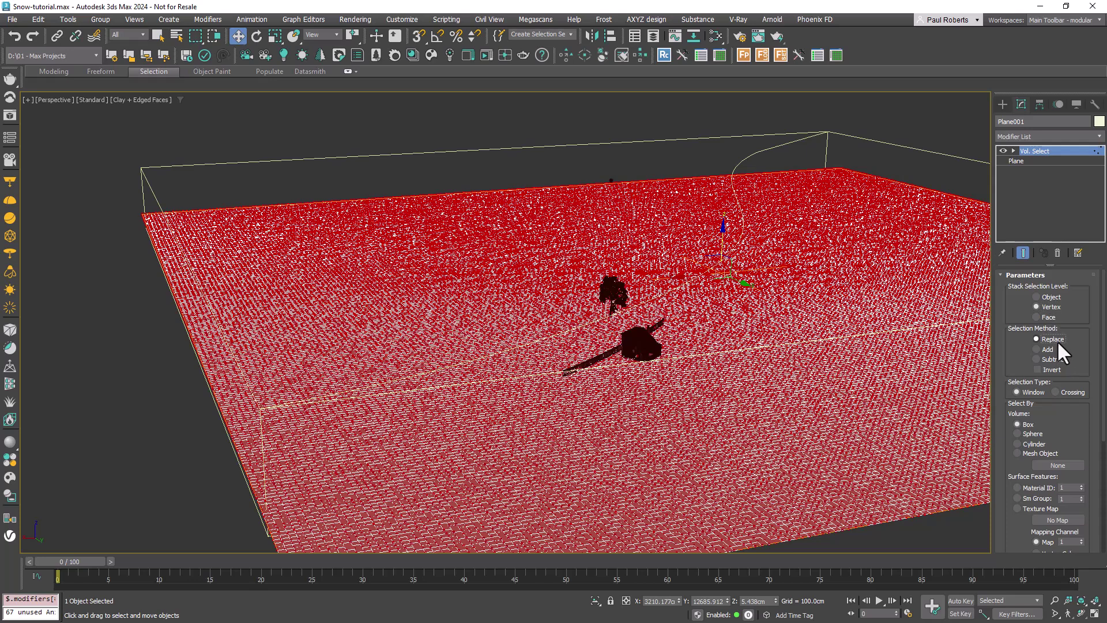
pyautogui.click(1055, 453)
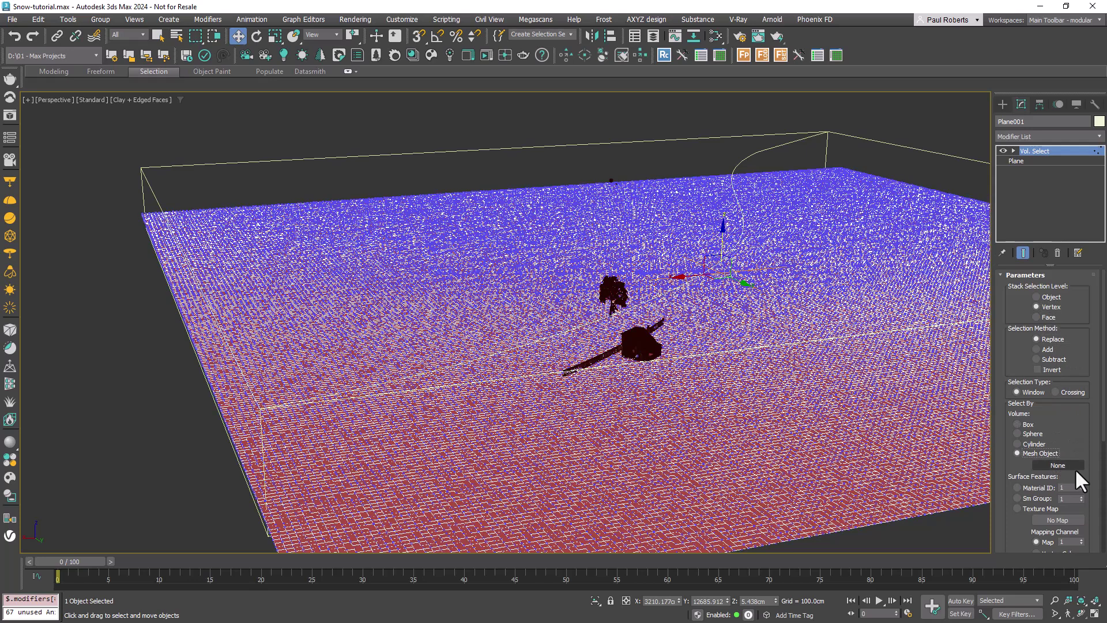
pyautogui.click(1075, 467)
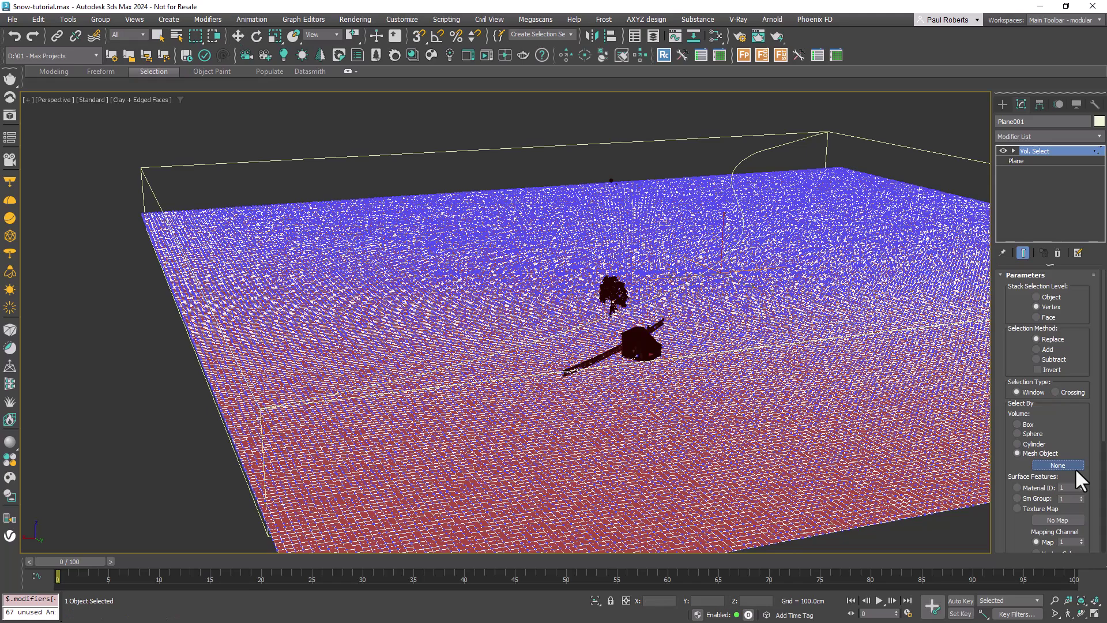
pyautogui.rightClick(695, 139)
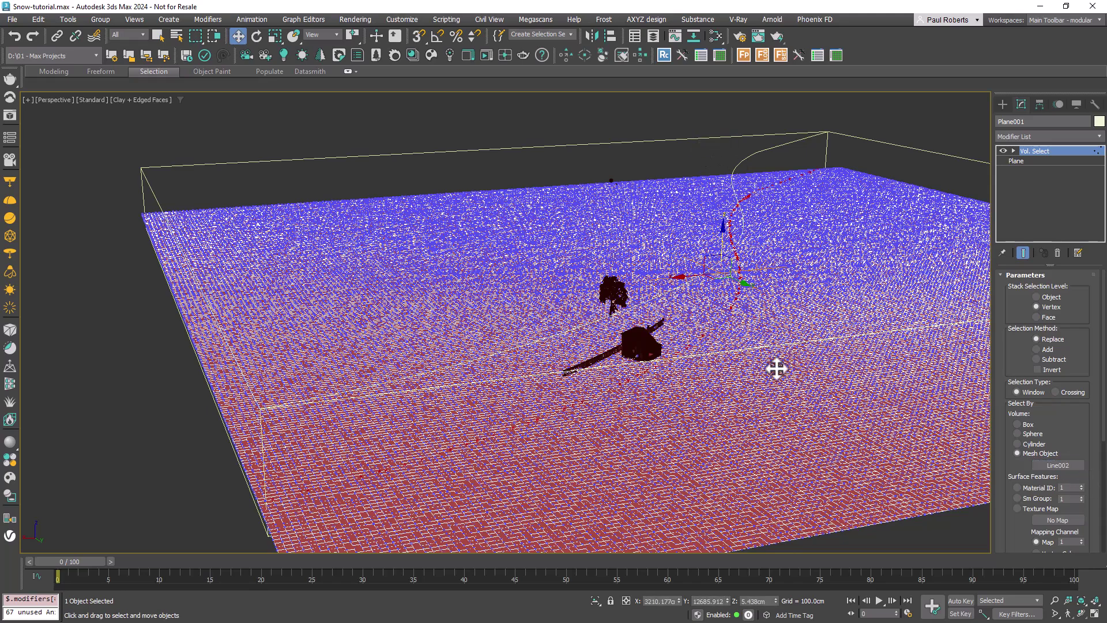
# - Add a Push modifier to the plane with a Push Value of -150 cm
pyautogui.click(1033, 137)
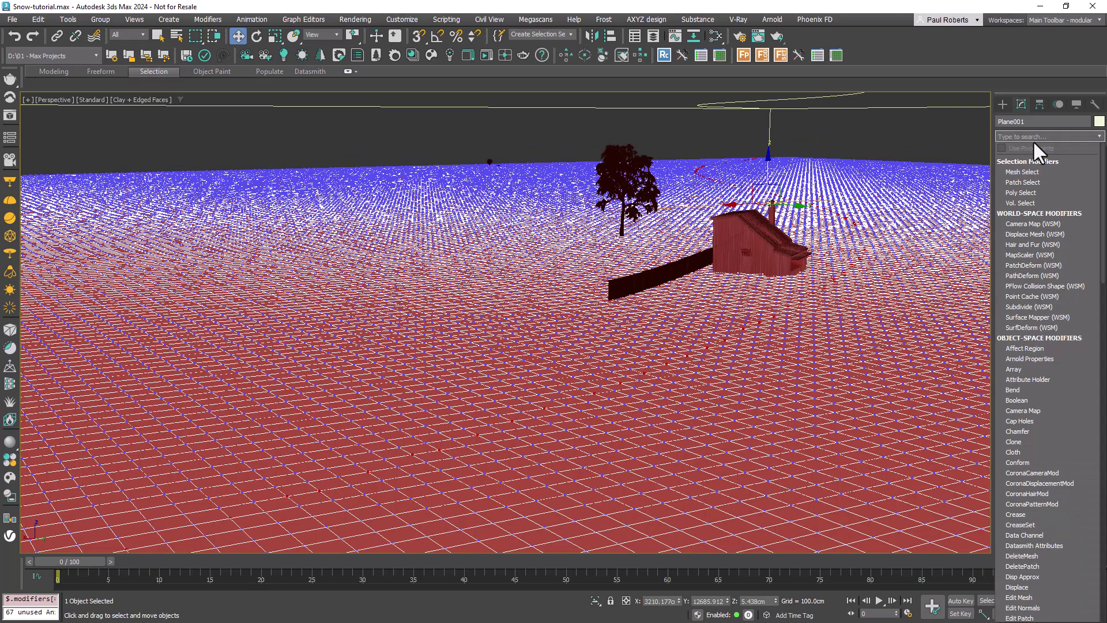
pyautogui.write('pu')
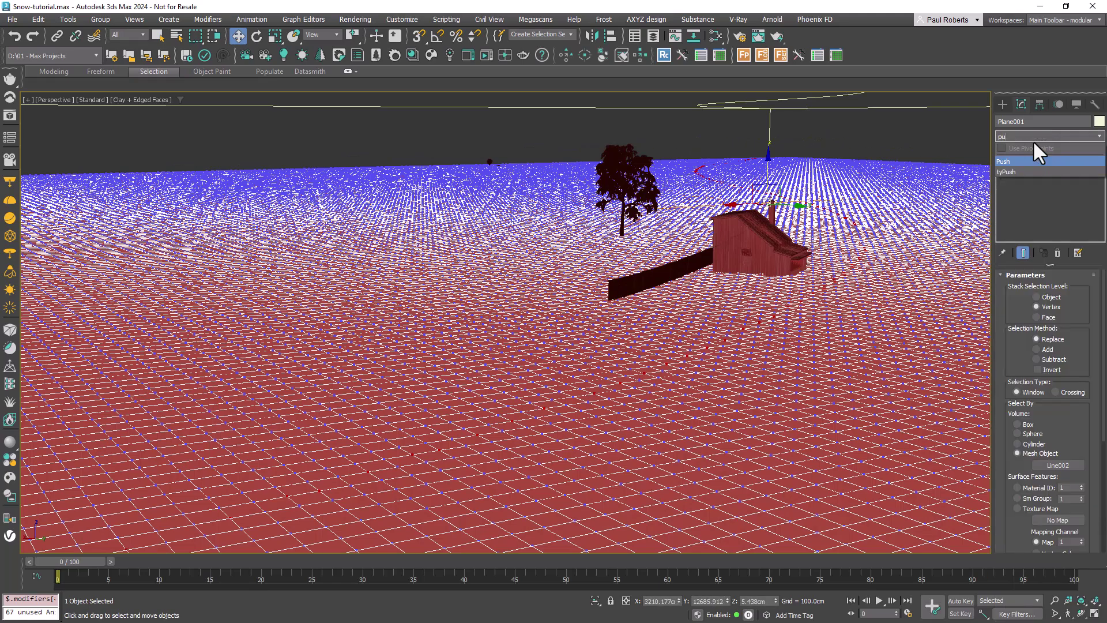
pyautogui.write('sh')
pyautogui.press('Return')
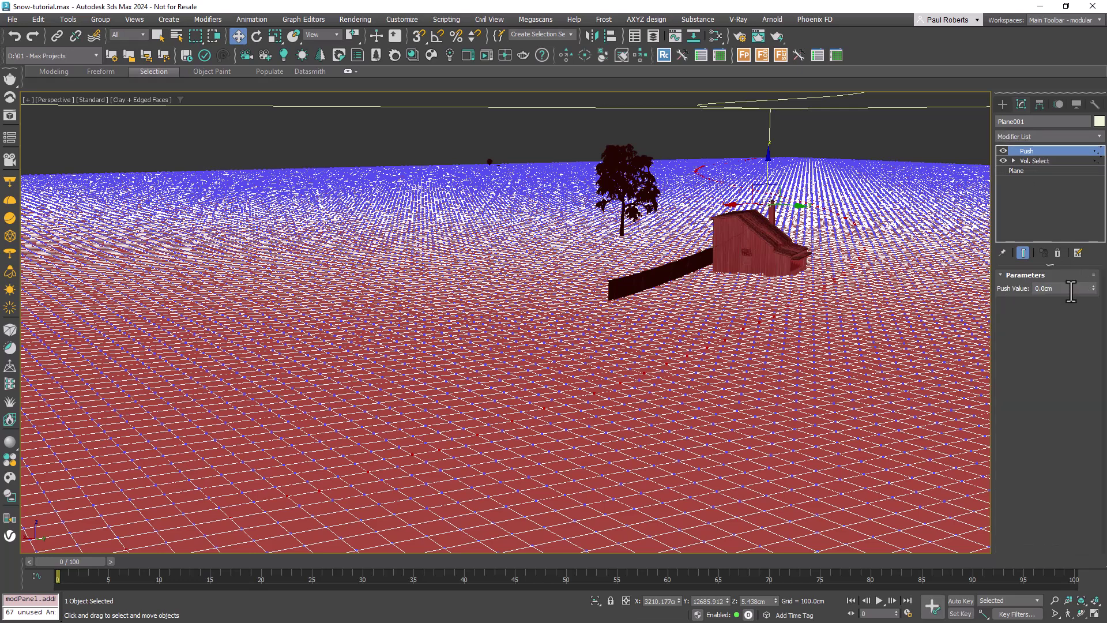
pyautogui.click(1064, 288)
pyautogui.write('-150')
pyautogui.press('Return')
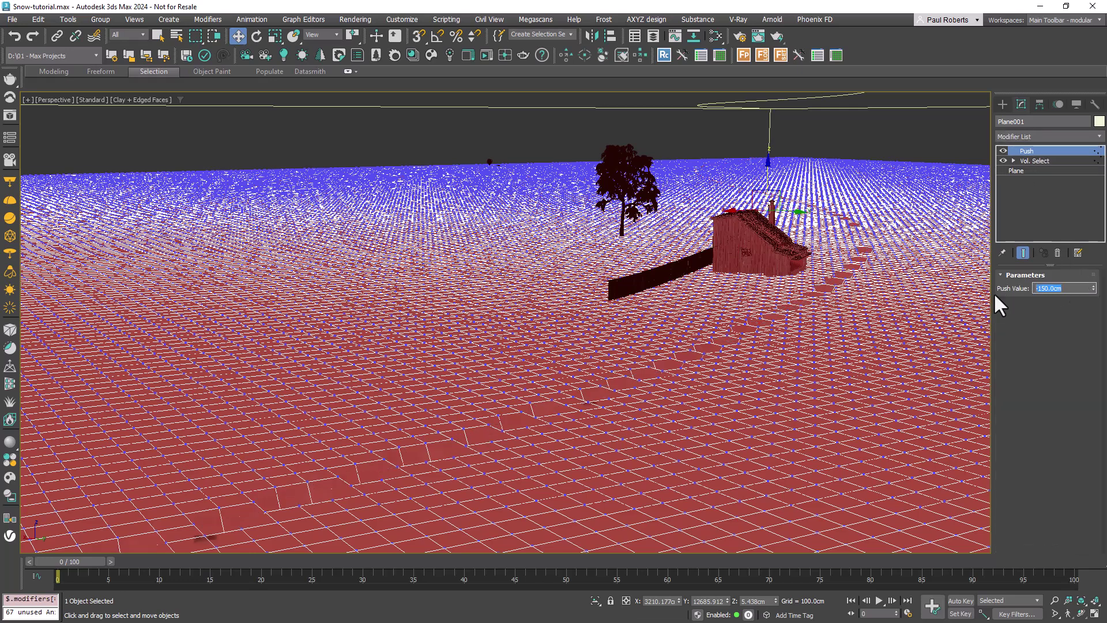
# - Enable Soft Selection on Vol. Select with Falloff 6000, Pinch and Bubble 0.5
pyautogui.click(1035, 160)
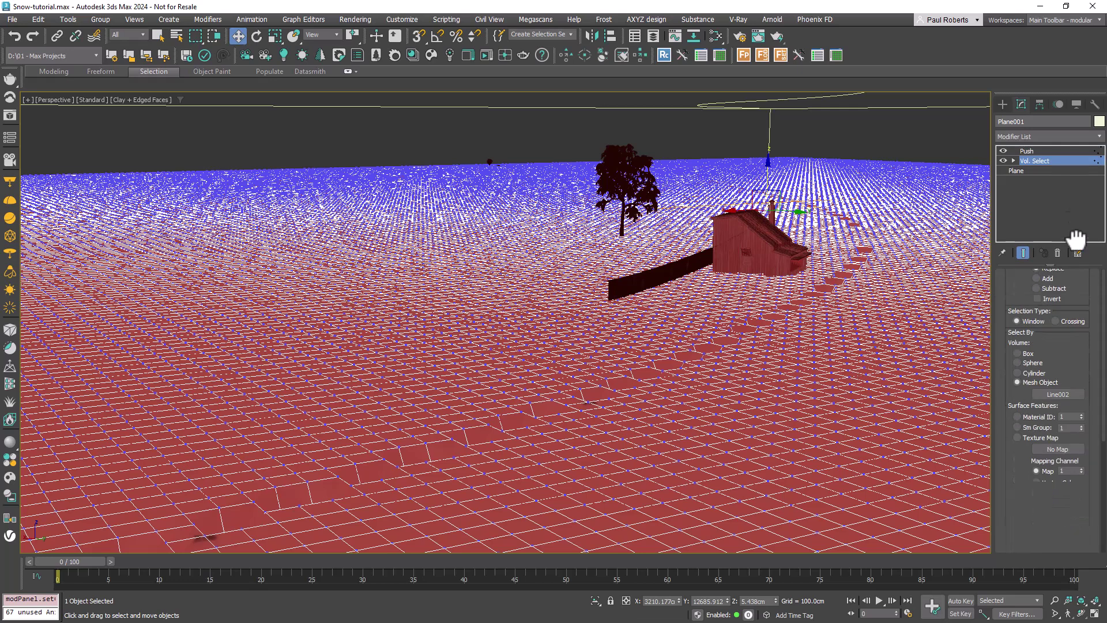
pyautogui.scroll(-5, 1061, 345)
pyautogui.click(1010, 446)
pyautogui.doubleClick(1055, 459)
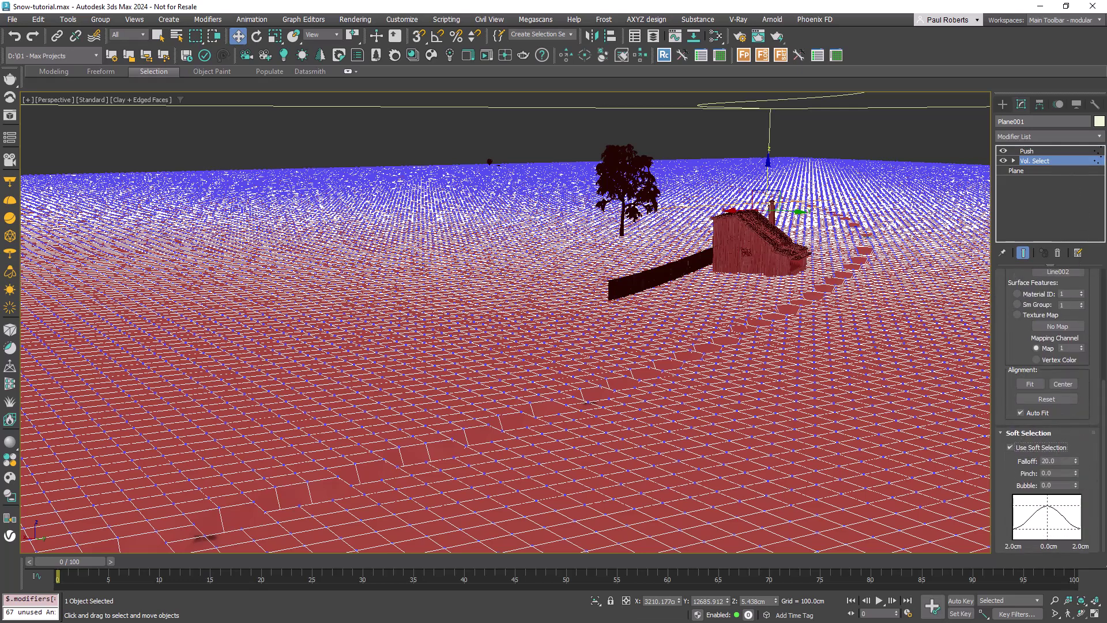
pyautogui.write('6000')
pyautogui.press('Return')
pyautogui.press('Tab')
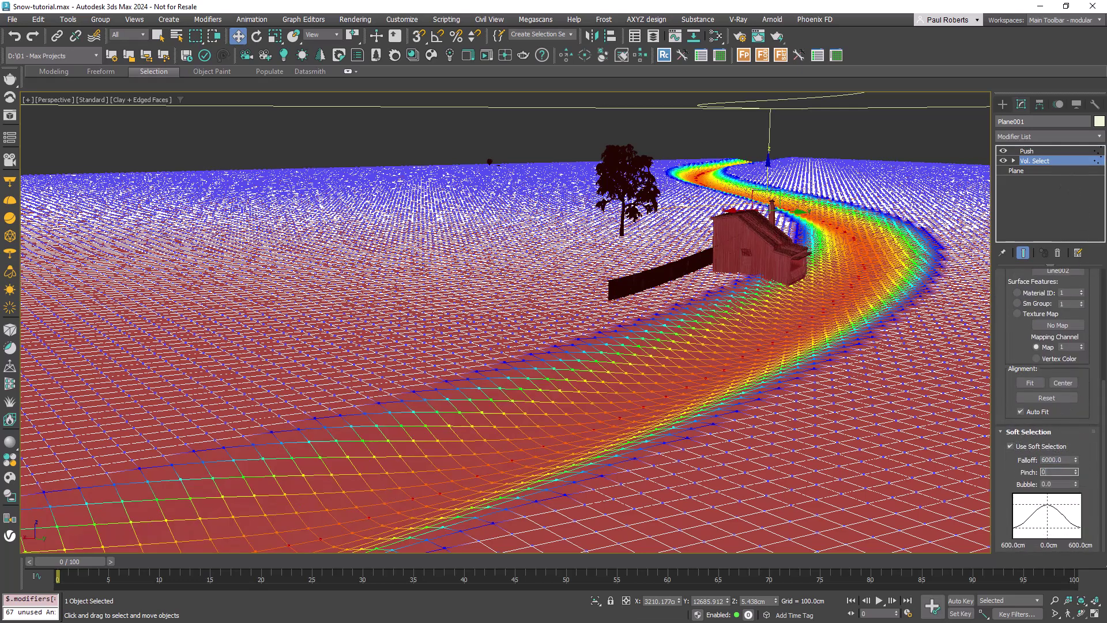
pyautogui.write('0.5')
pyautogui.press('Return')
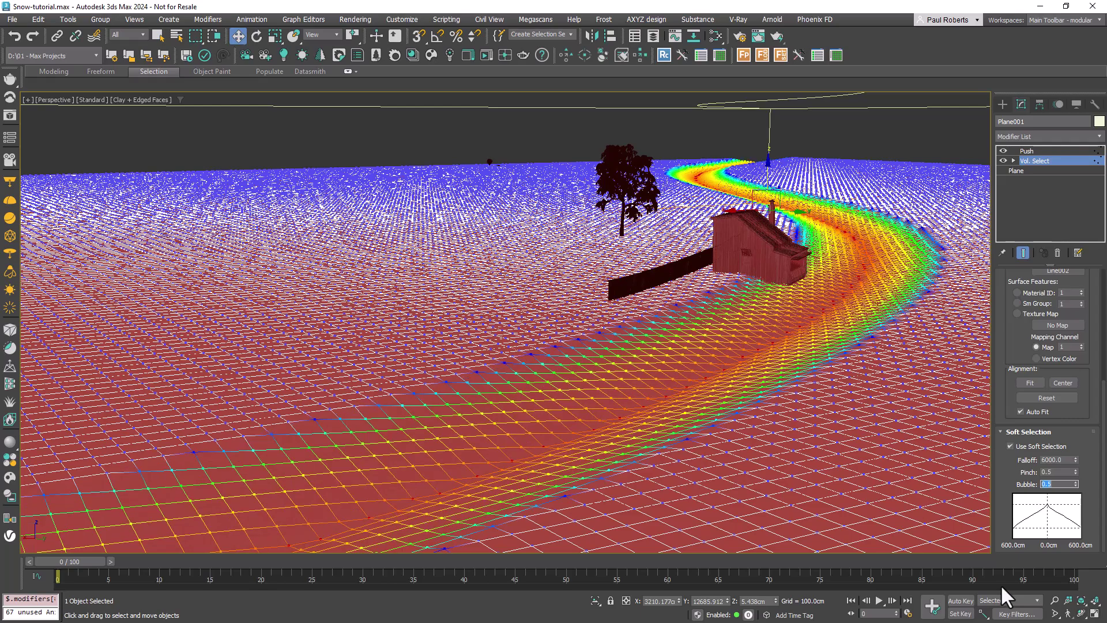
# - Switch to the camera view and add a Poly Select modifier above Push
pyautogui.press('c')
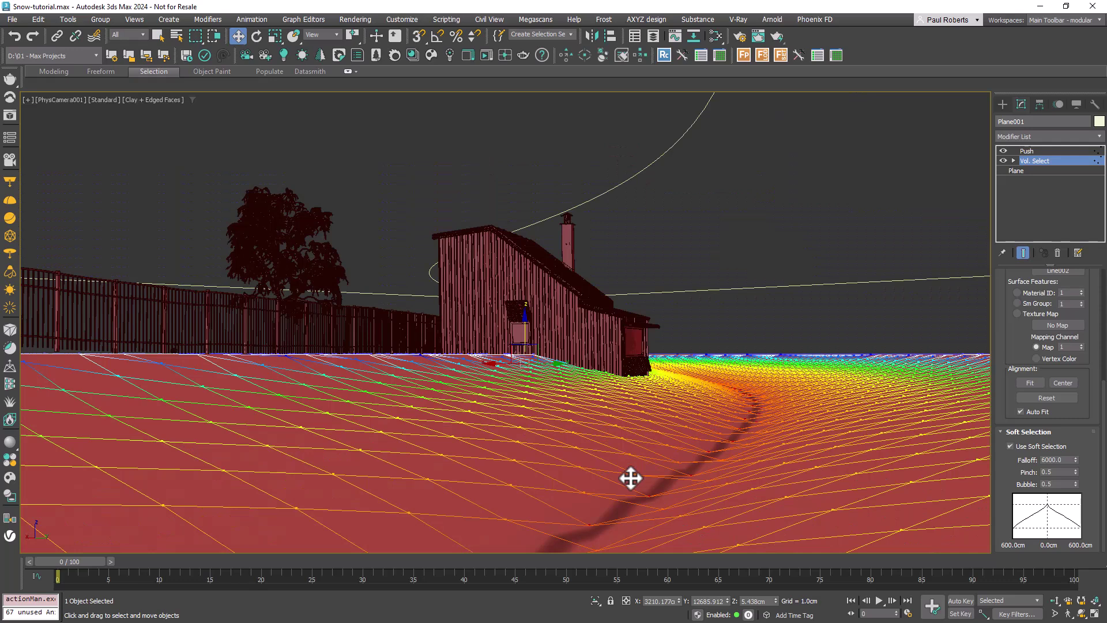
pyautogui.click(1059, 138)
pyautogui.write('poly')
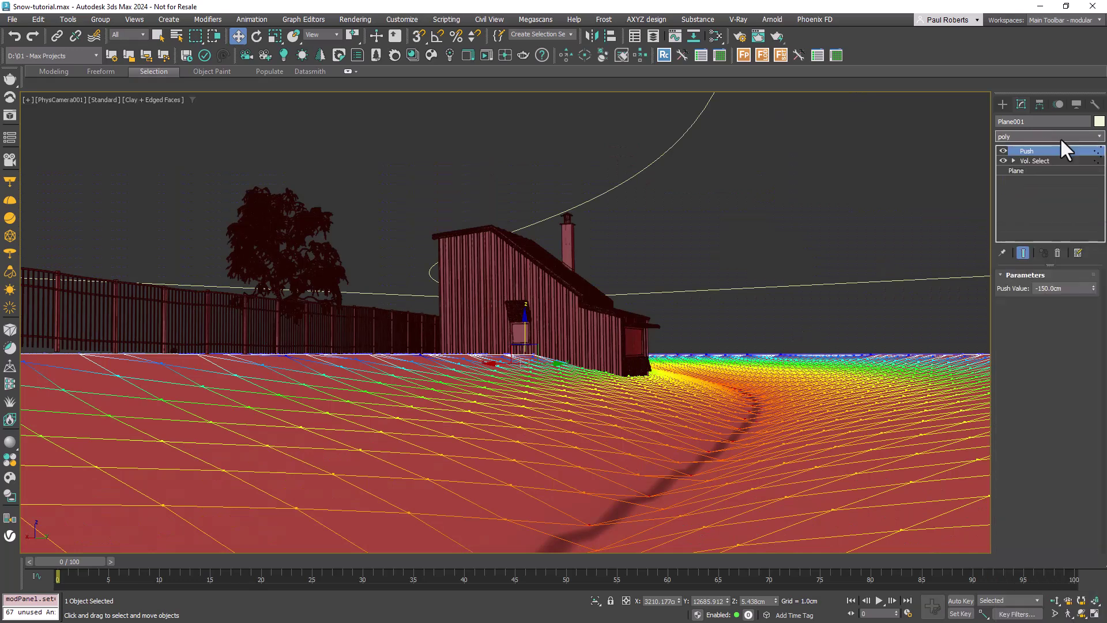
pyautogui.press('Return')
# - Add Noise with Scale 2000 and Strength X 200, Y 200, Z 20 cm
pyautogui.click(1059, 137)
pyautogui.click(1071, 311)
pyautogui.write('2000')
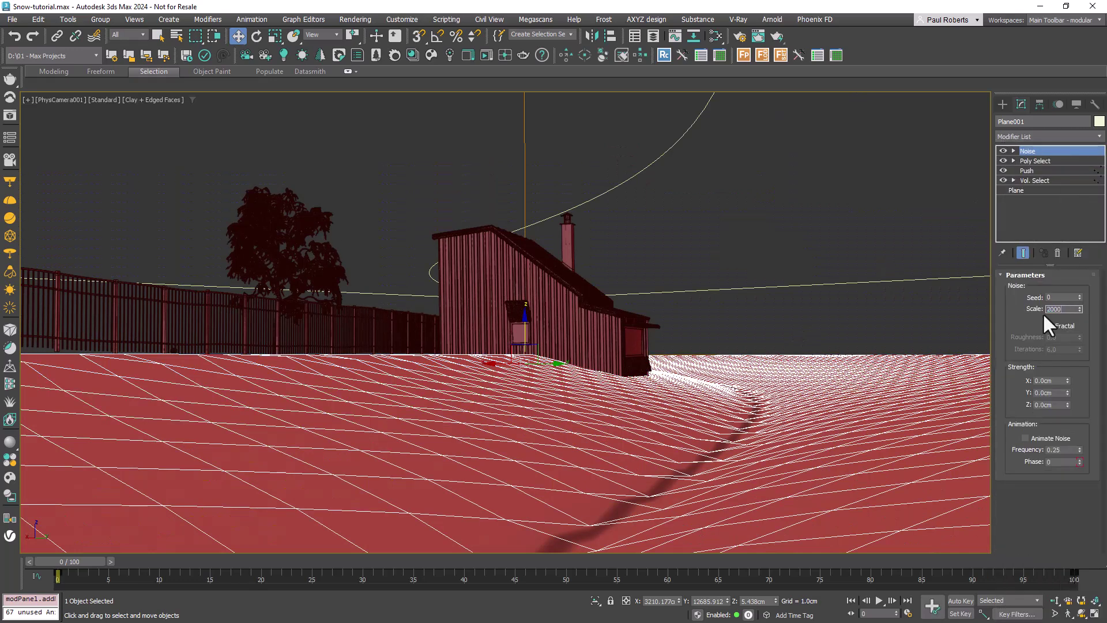
pyautogui.press('Tab')
pyautogui.write('200')
pyautogui.press('Tab')
pyautogui.write('200')
pyautogui.press('Tab')
pyautogui.write('20')
pyautogui.press('Return')
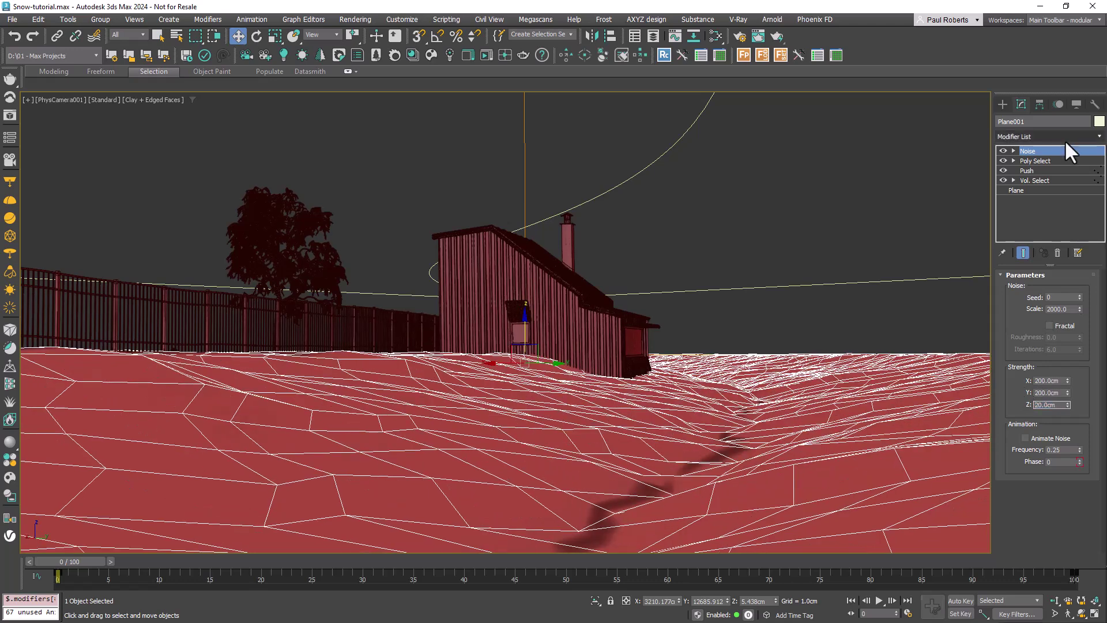
# - Add an OpenSubdiv modifier on top to smooth the ground
pyautogui.click(1064, 139)
pyautogui.write('open')
pyautogui.press('Return')
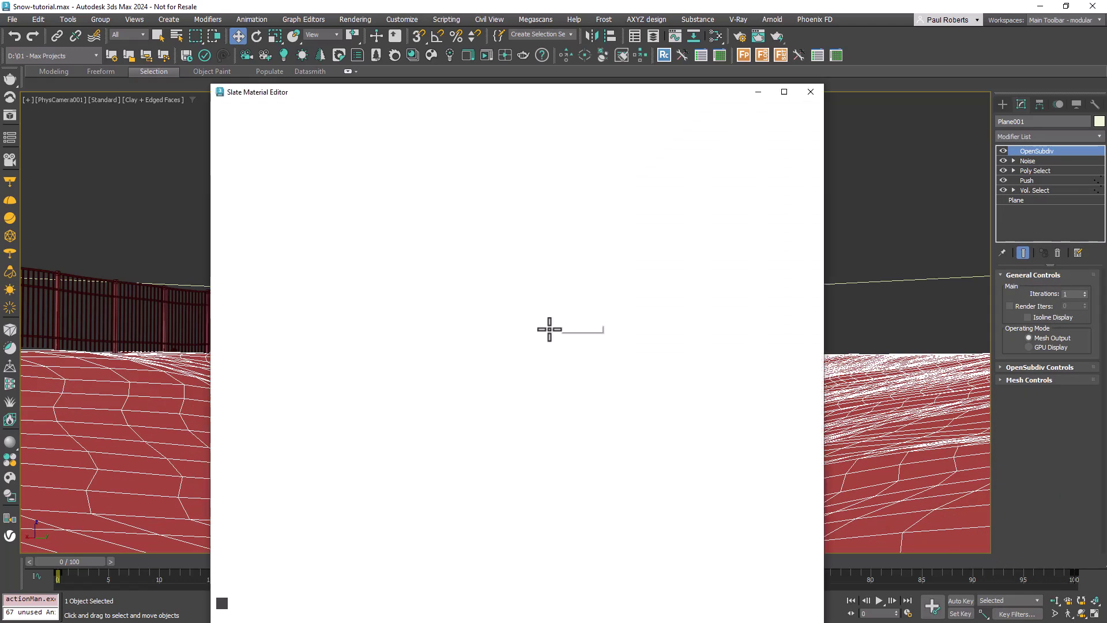
# - Assign Material #114 to the snow plane from the Slate Material Editor
pyautogui.press('m')
pyautogui.moveTo(484, 355); pyautogui.dragTo(524, 330, button='middle')
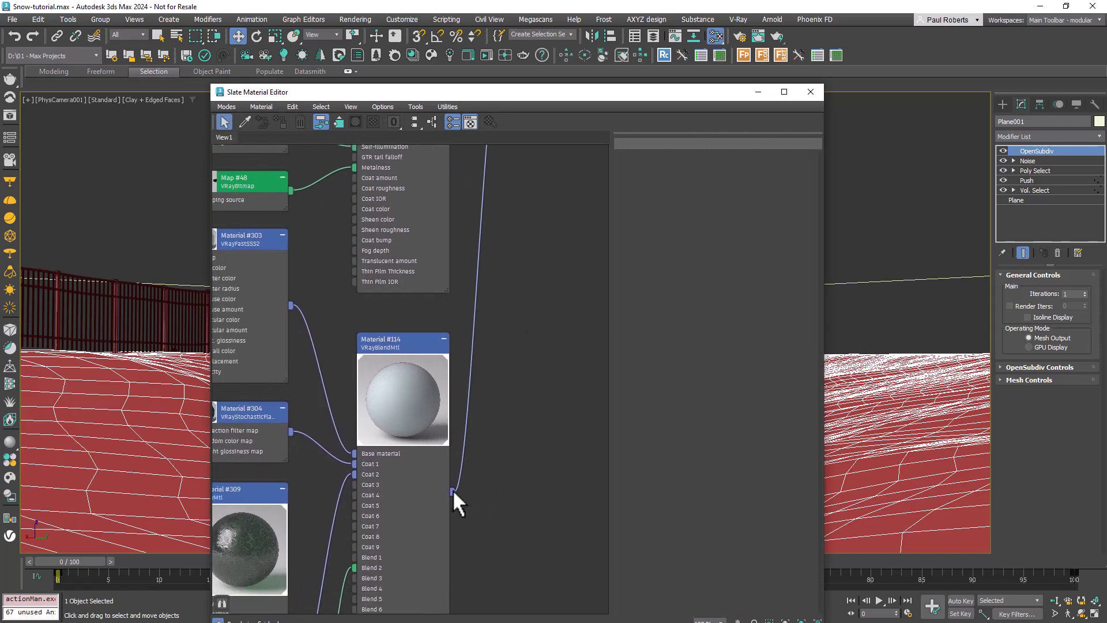
pyautogui.moveTo(452, 491); pyautogui.dragTo(851, 472)
pyautogui.click(810, 92)
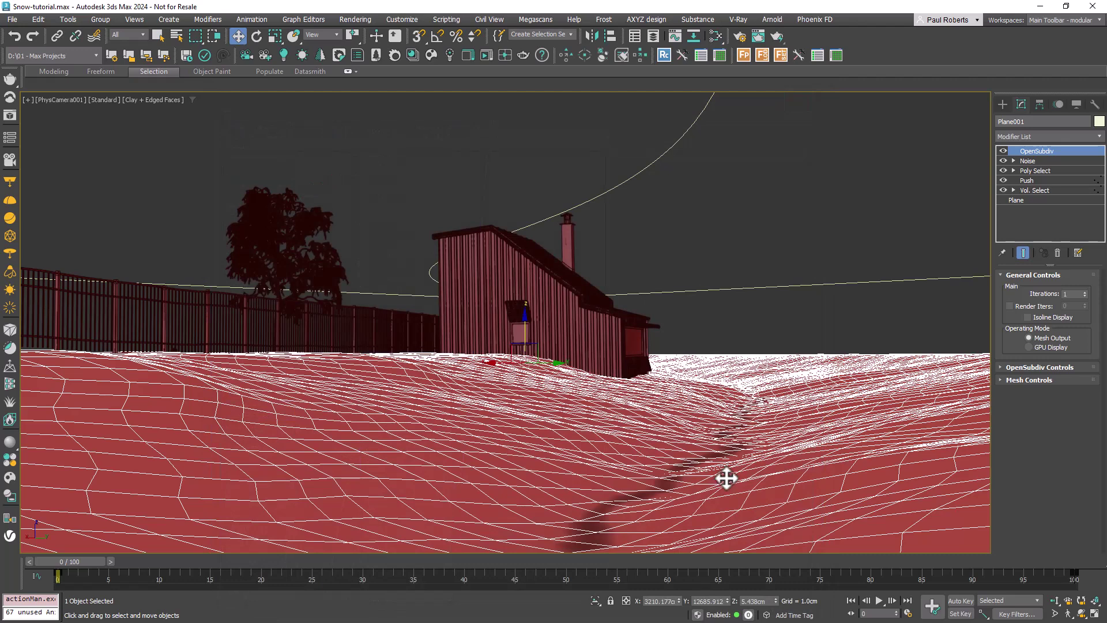
# - Clone Line001 as reference River and make it a rectangular renderable spline, 50 by 600
pyautogui.click(672, 136)
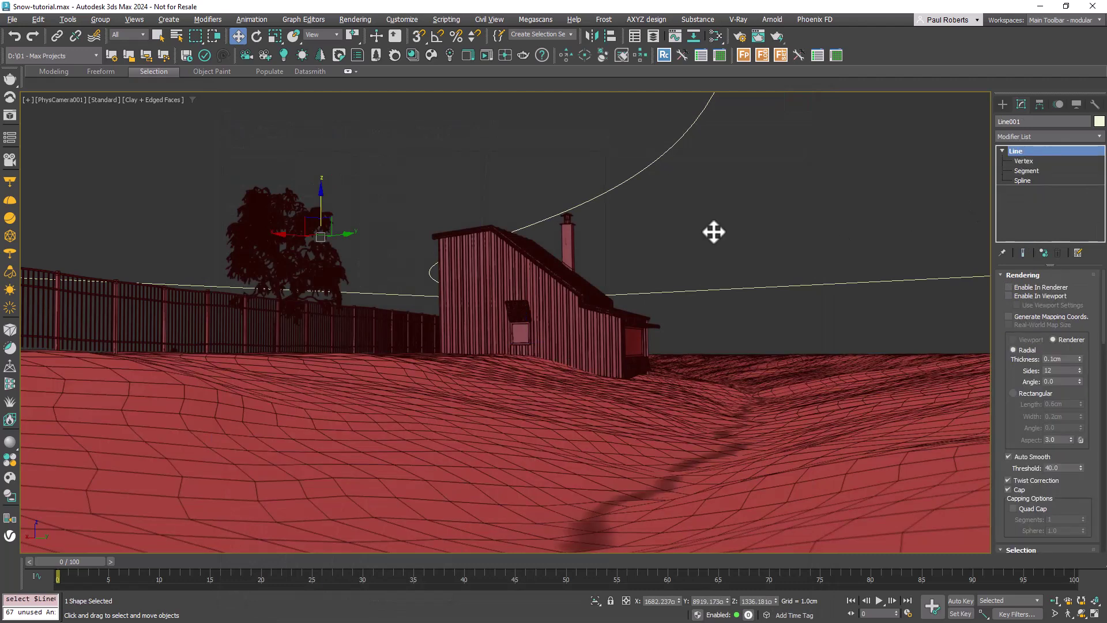
pyautogui.hotkey('ctrl', 'v')
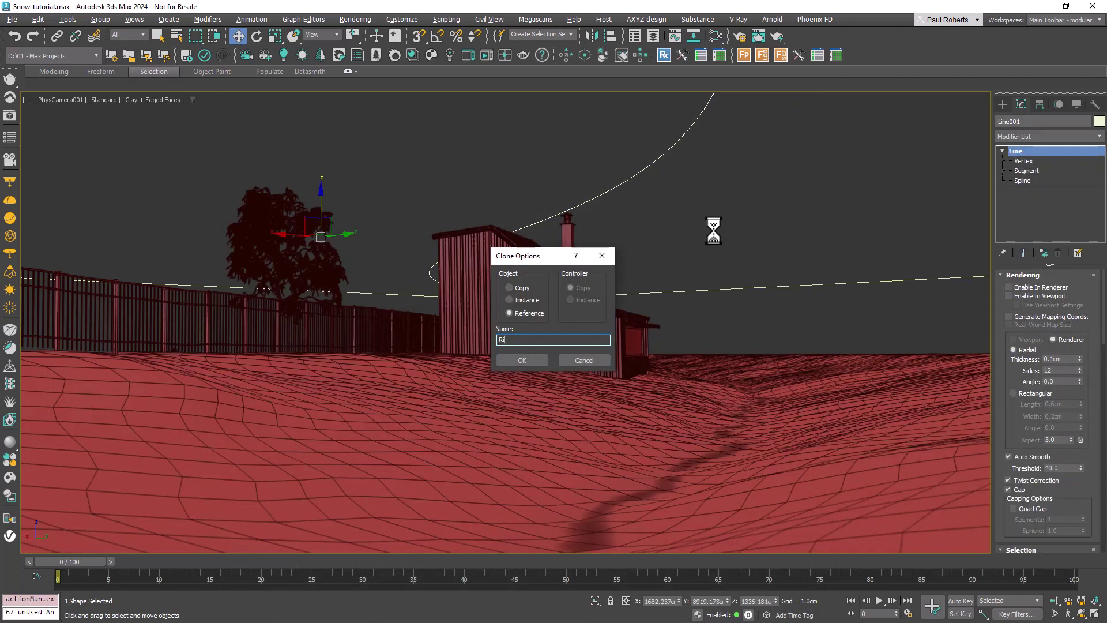
pyautogui.click(1060, 135)
pyautogui.write('render')
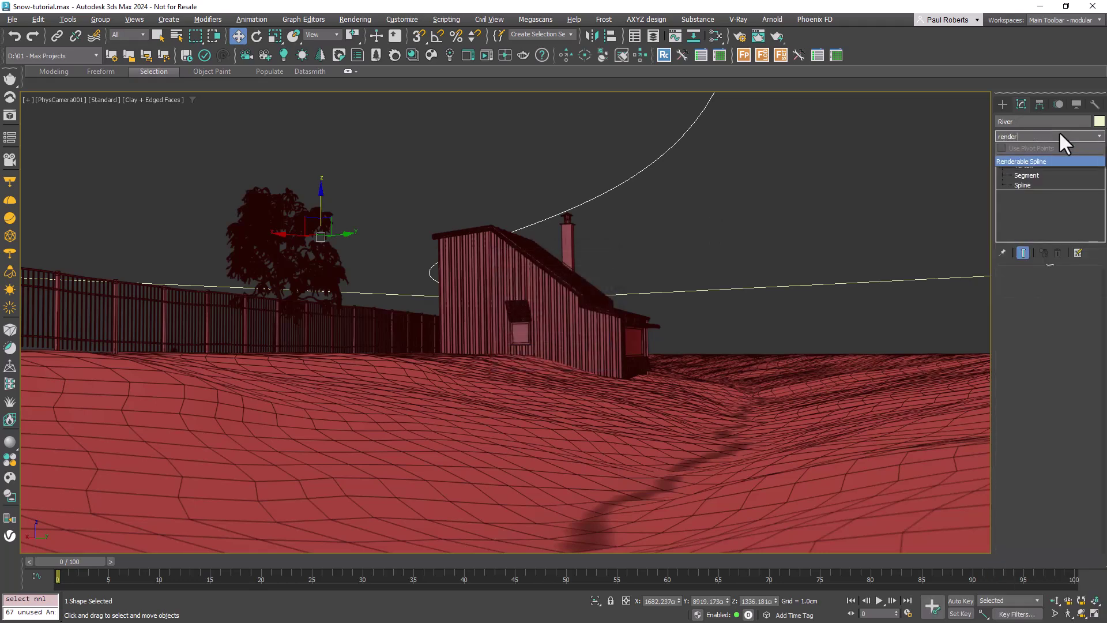
pyautogui.press('Return')
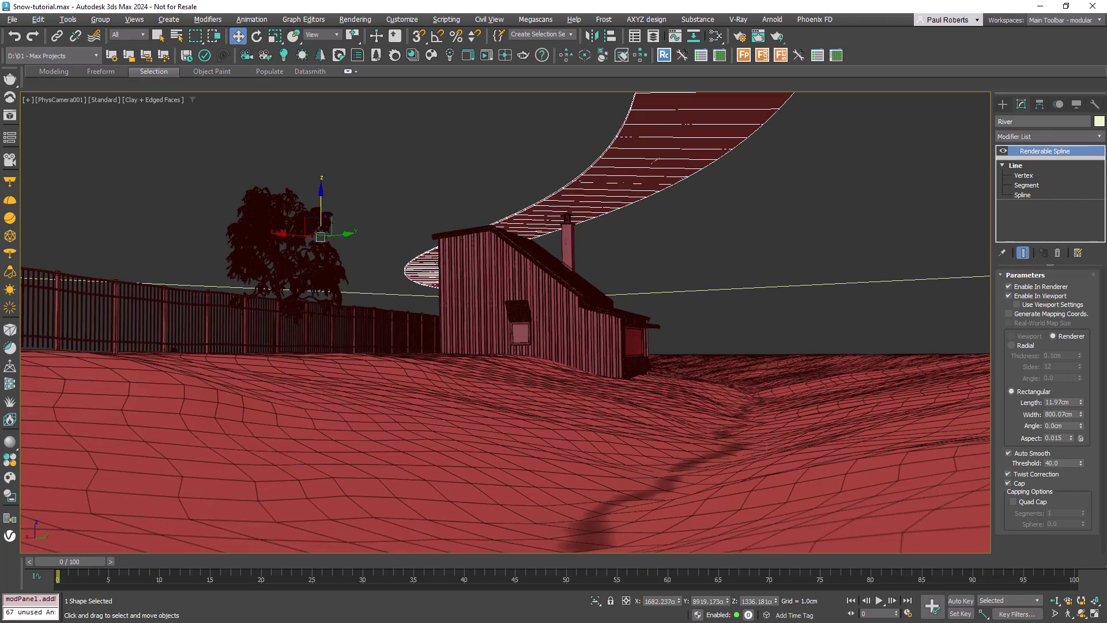
pyautogui.write('50')
pyautogui.press('Tab')
pyautogui.write('600')
pyautogui.press('Return')
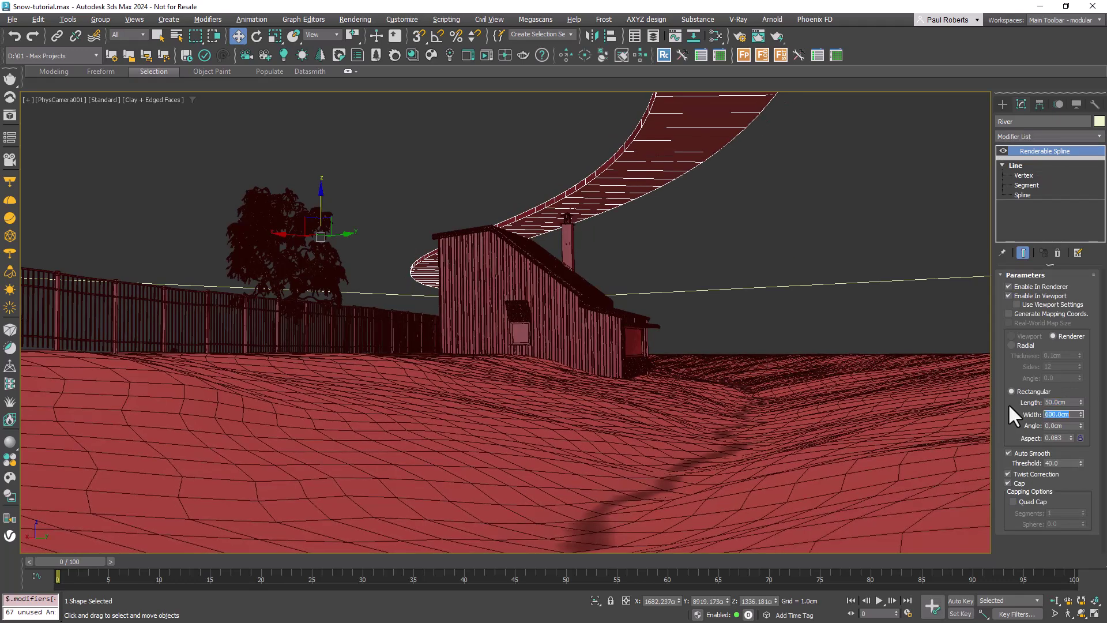
# - Lower the River ribbon in Z and assign it Material #309
pyautogui.moveTo(321, 204); pyautogui.dragTo(329, 333)
pyautogui.press('m')
pyautogui.moveTo(249, 489); pyautogui.dragTo(683, 473)
pyautogui.click(660, 97)
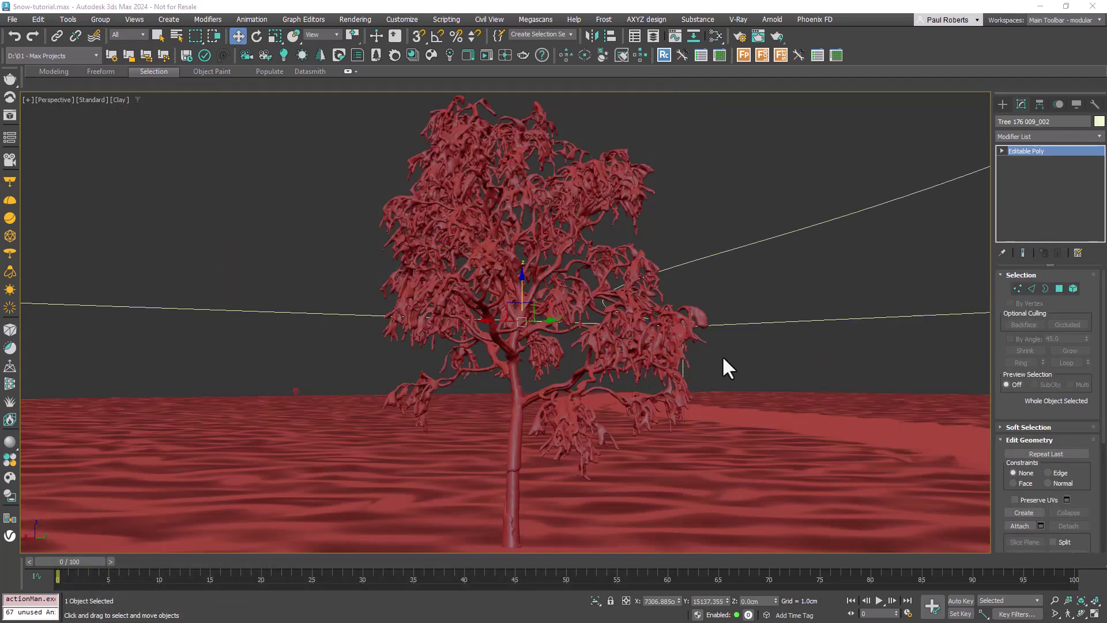
# - Pan, orbit and reframe the viewport around the Tree 176 009_002 model to inspect it
pyautogui.moveTo(723, 358); pyautogui.dragTo(640, 367, button='middle')
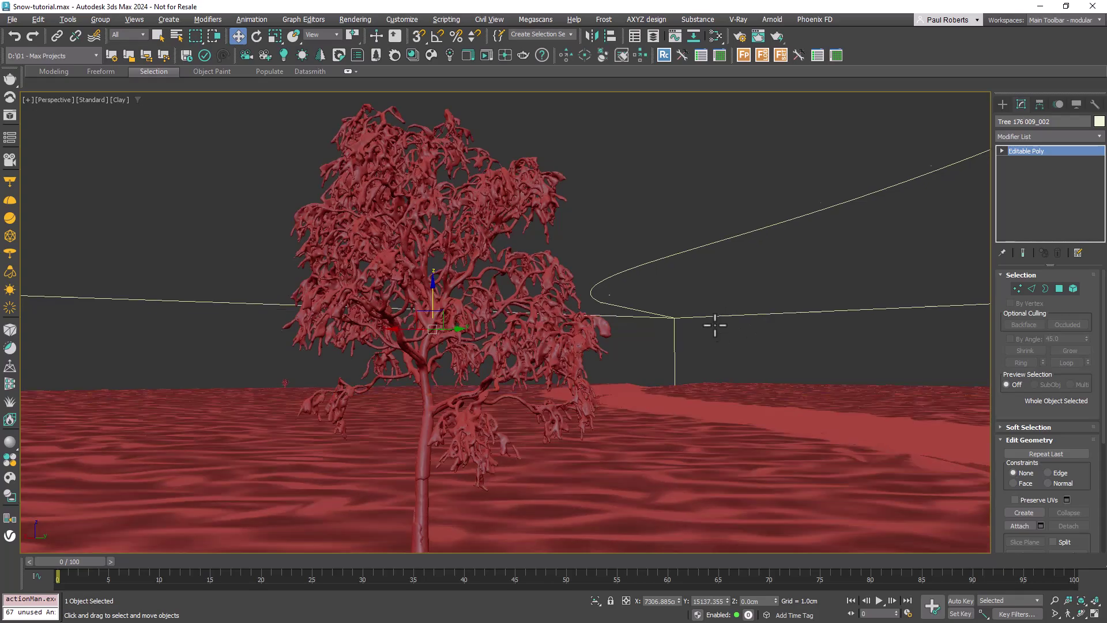
pyautogui.keyDown('alt'); pyautogui.moveTo(713, 324); pyautogui.dragTo(727, 329, button='middle'); pyautogui.keyUp('alt')
pyautogui.scroll(8, 429, 303)
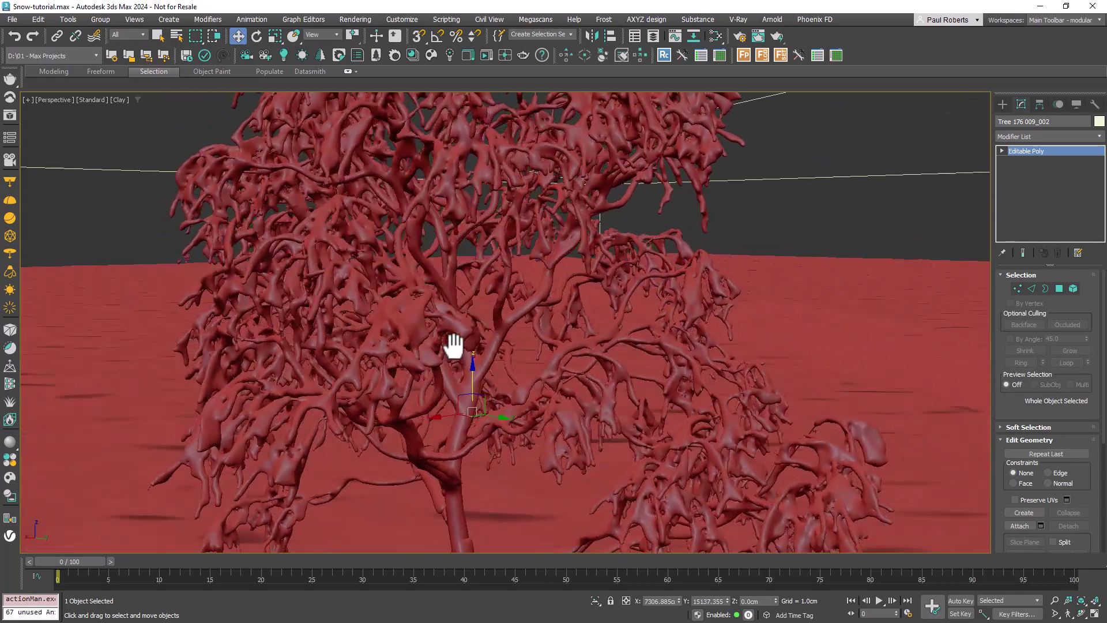
pyautogui.hotkey('shift', 'z')
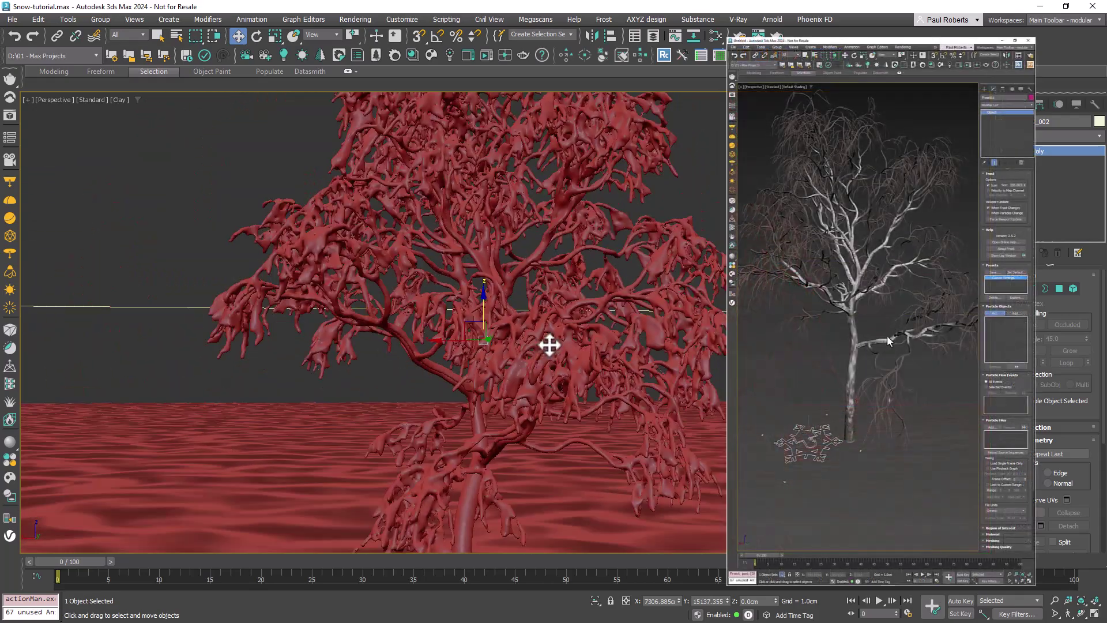
pyautogui.keyDown('alt'); pyautogui.moveTo(549, 345); pyautogui.dragTo(348, 366, button='middle'); pyautogui.keyUp('alt')
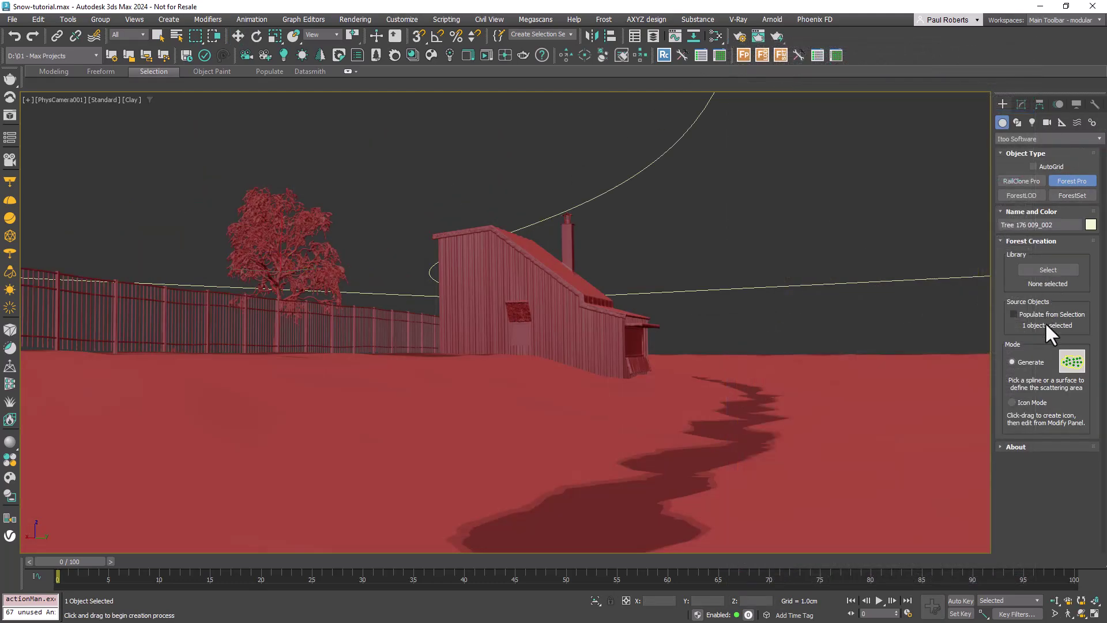
# - Create Forest001 on the snow plane, accept camera clipping, and raise Density X units to 33100
pyautogui.click(498, 409)
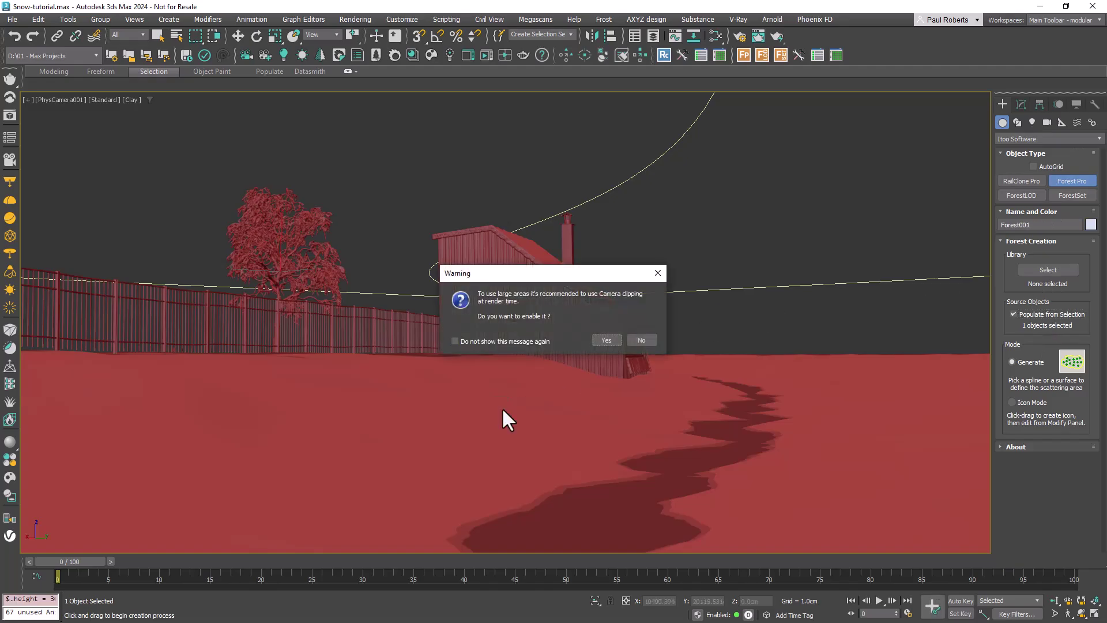
pyautogui.click(606, 340)
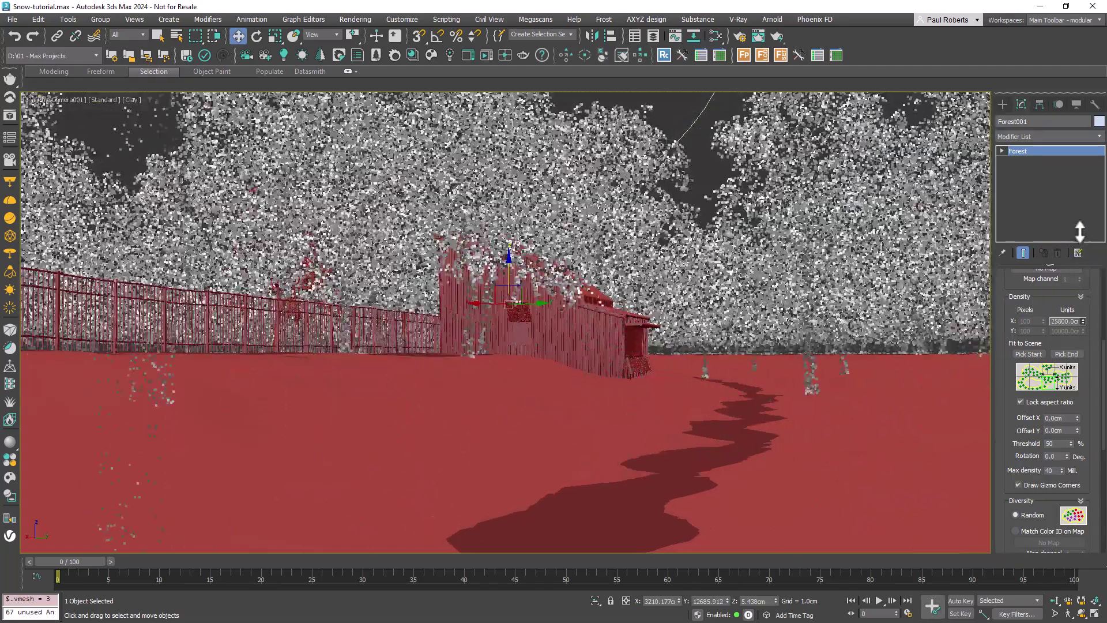
pyautogui.moveTo(1079, 230); pyautogui.dragTo(1069, 245)
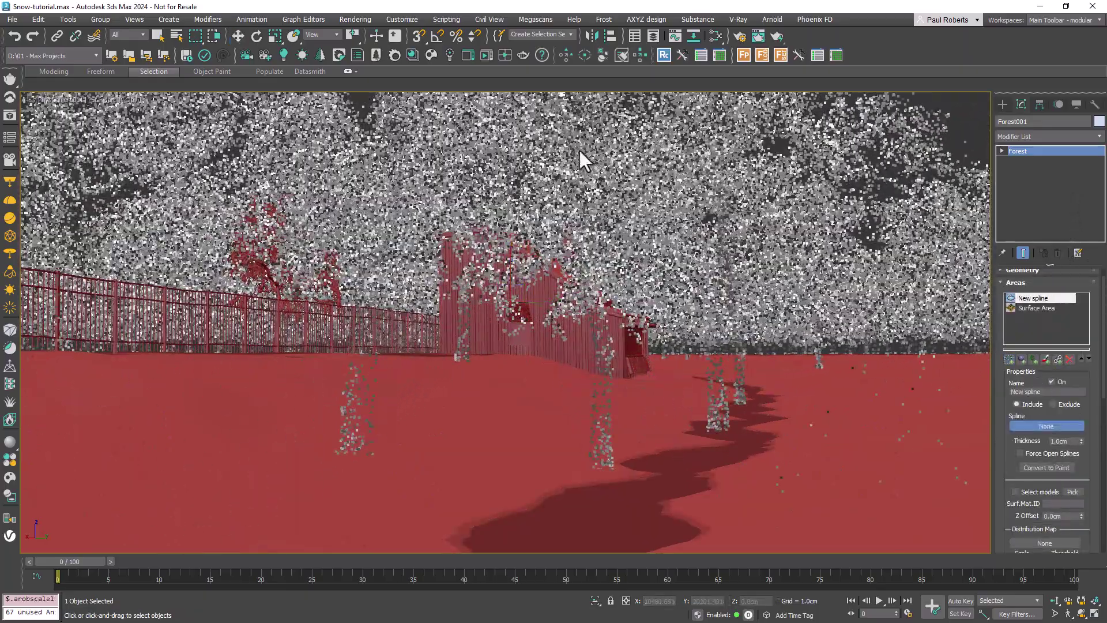
# - Widen Forest001's Line001 exclude band to about 70 cm (70.314 cm) so trees clear the river
pyautogui.press('p')
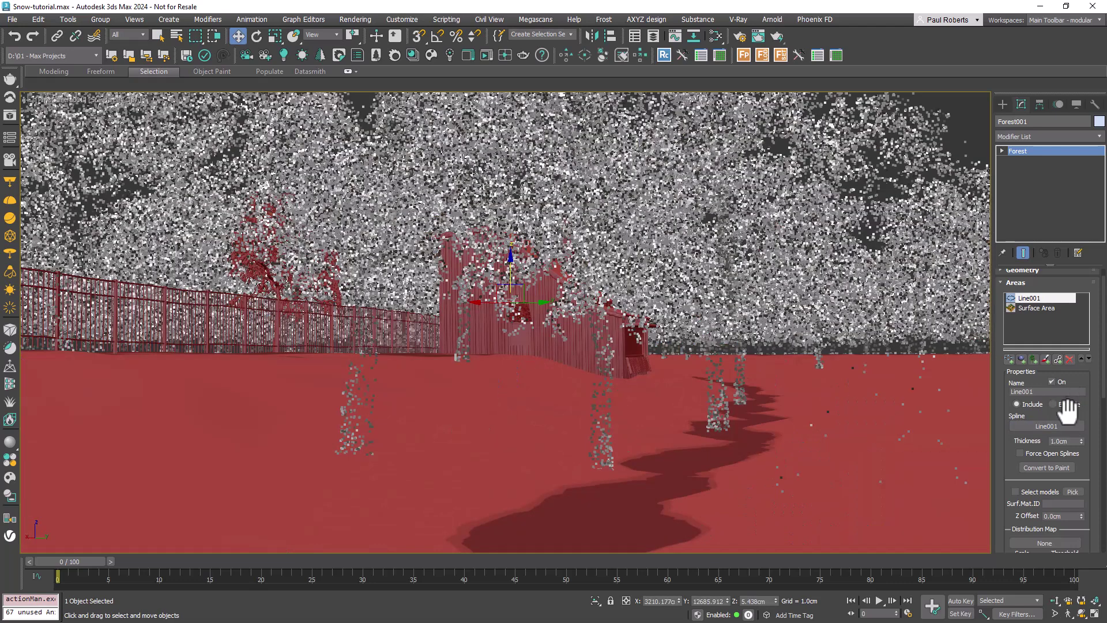
pyautogui.moveTo(1083, 441); pyautogui.dragTo(1023, 607)
pyautogui.moveTo(1078, 382); pyautogui.dragTo(1043, 71)
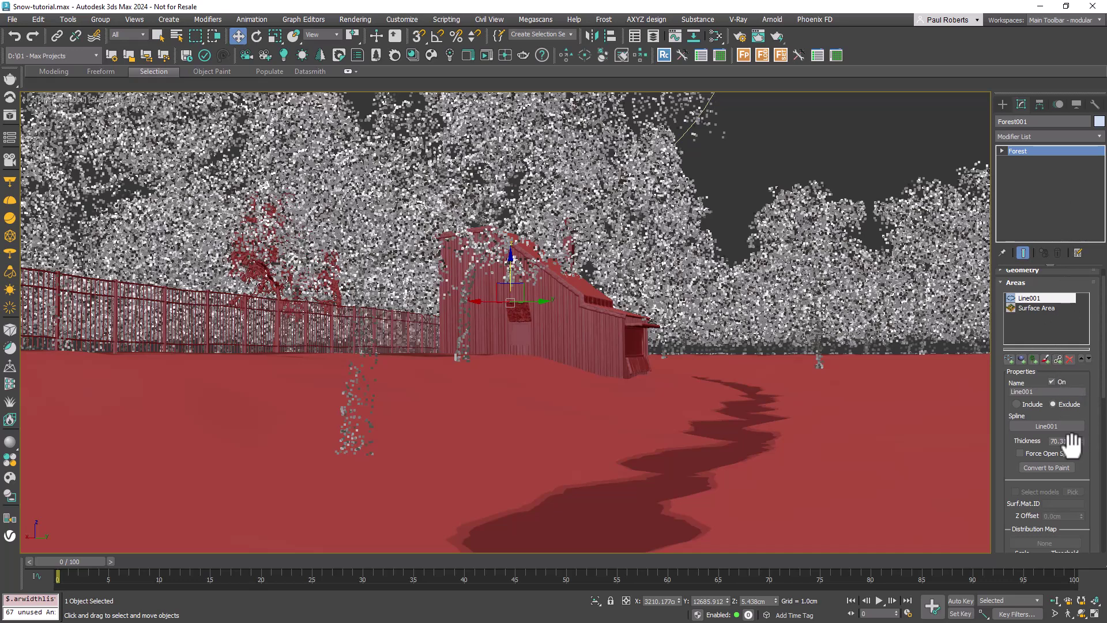
pyautogui.click(1018, 283)
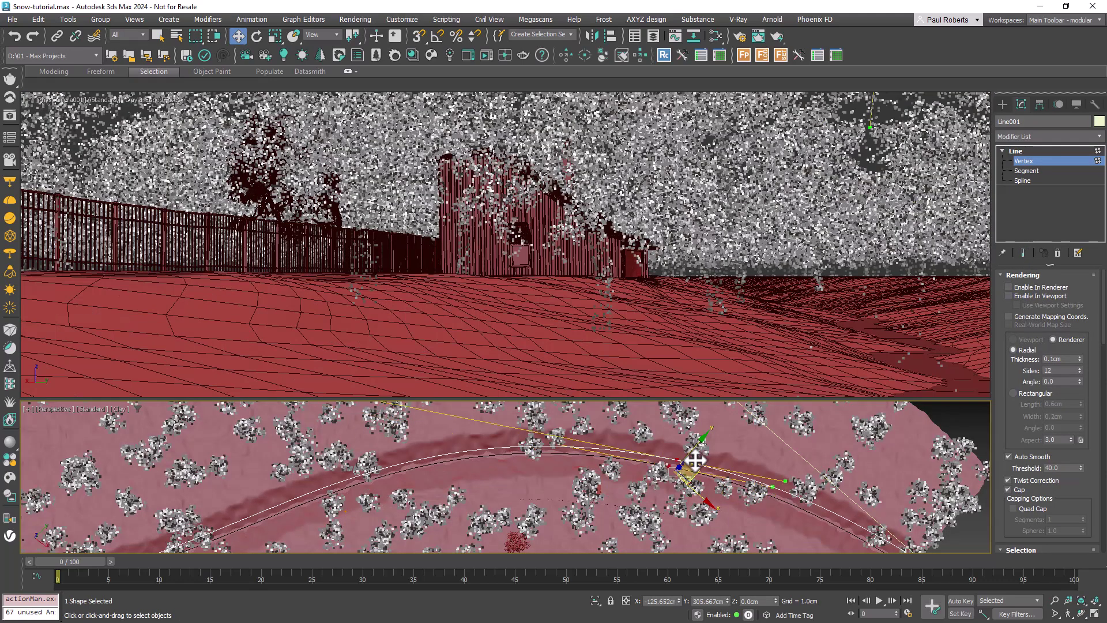
# - Move a Line001 vertex near the barn to shift the river's bend
pyautogui.moveTo(696, 463); pyautogui.dragTo(689, 470)
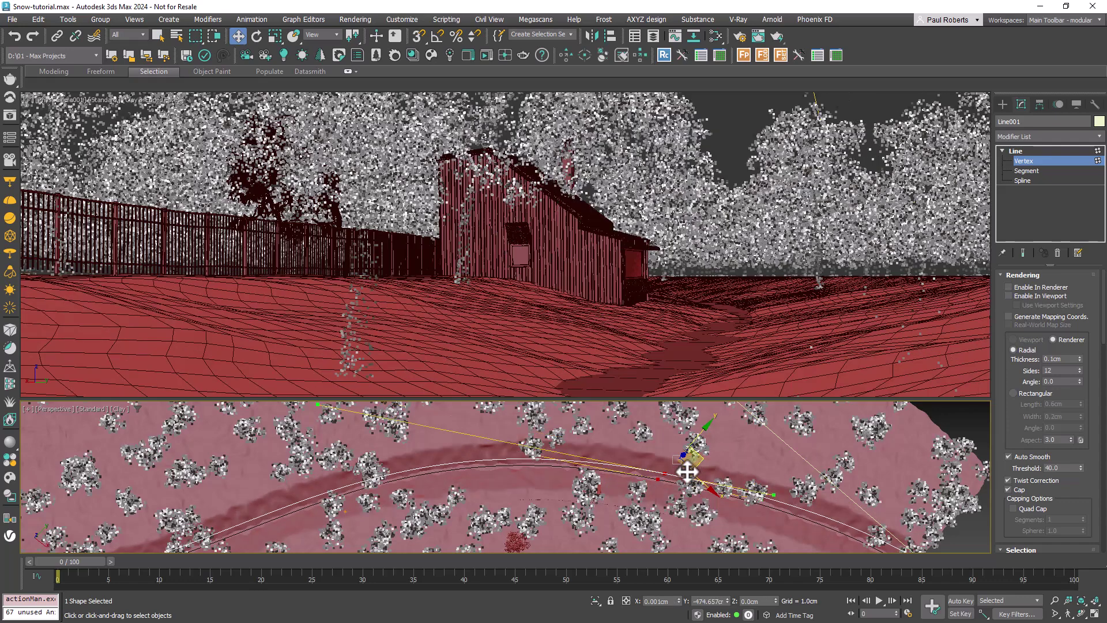